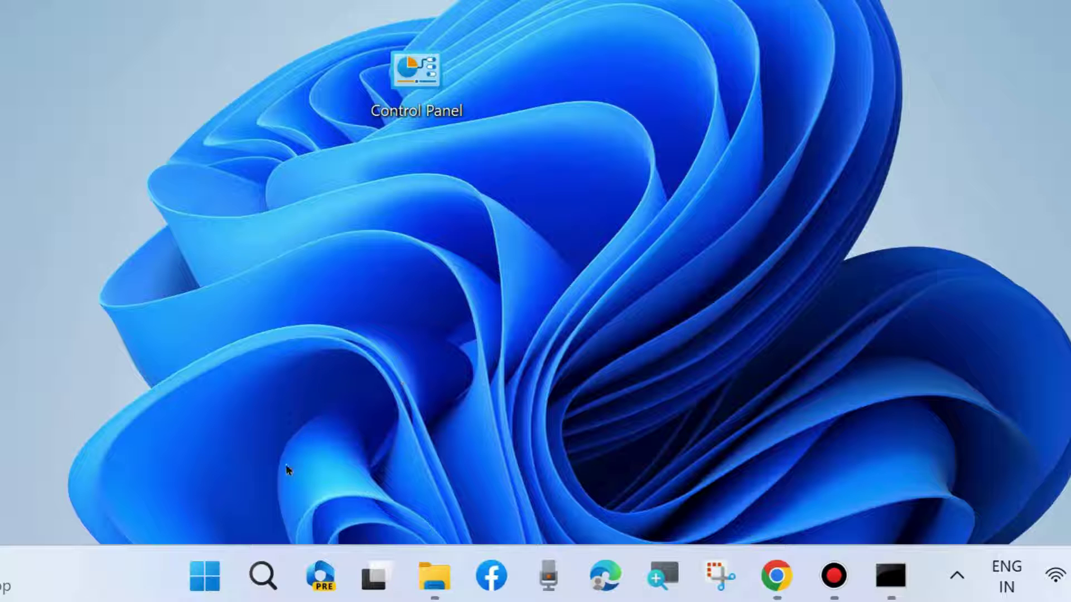
Step: In Control Panel, switch Windows Defender Firewall off for both private and public network settings
{"action": "double_click", "coordinate": [427, 83]}
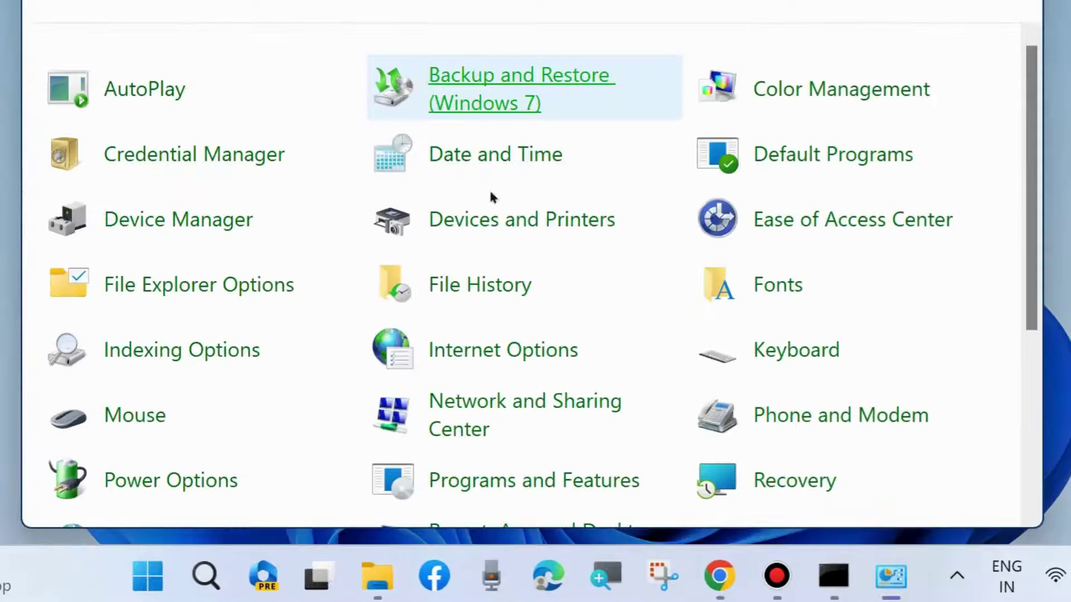
{"action": "scroll", "coordinate": [563, 256], "scroll_direction": "down", "scroll_amount": 2}
{"action": "scroll", "coordinate": [622, 308], "scroll_direction": "down", "scroll_amount": 3}
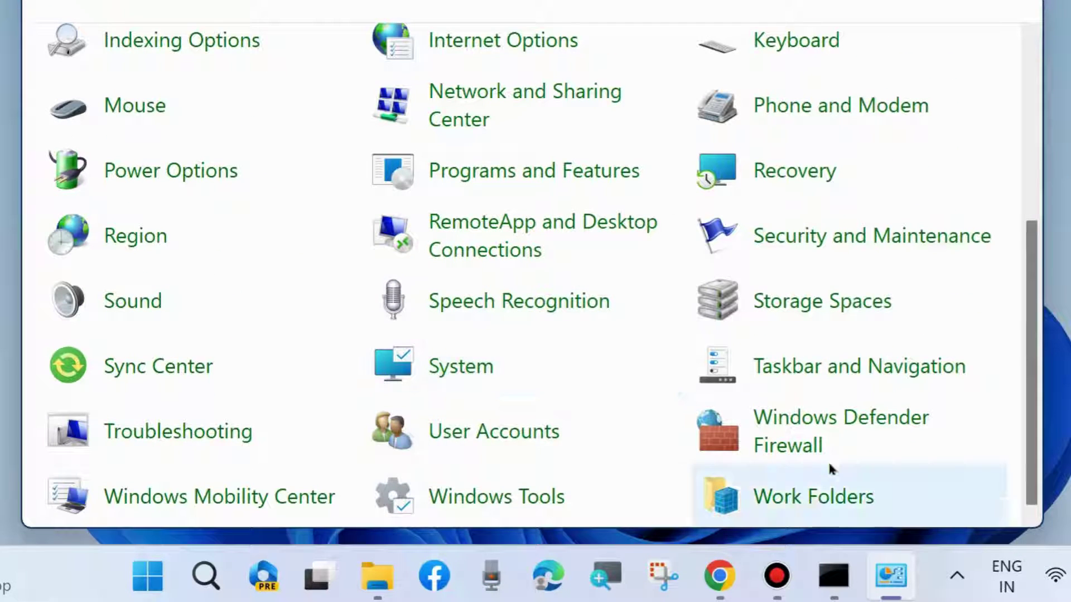
{"action": "left_click", "coordinate": [809, 426]}
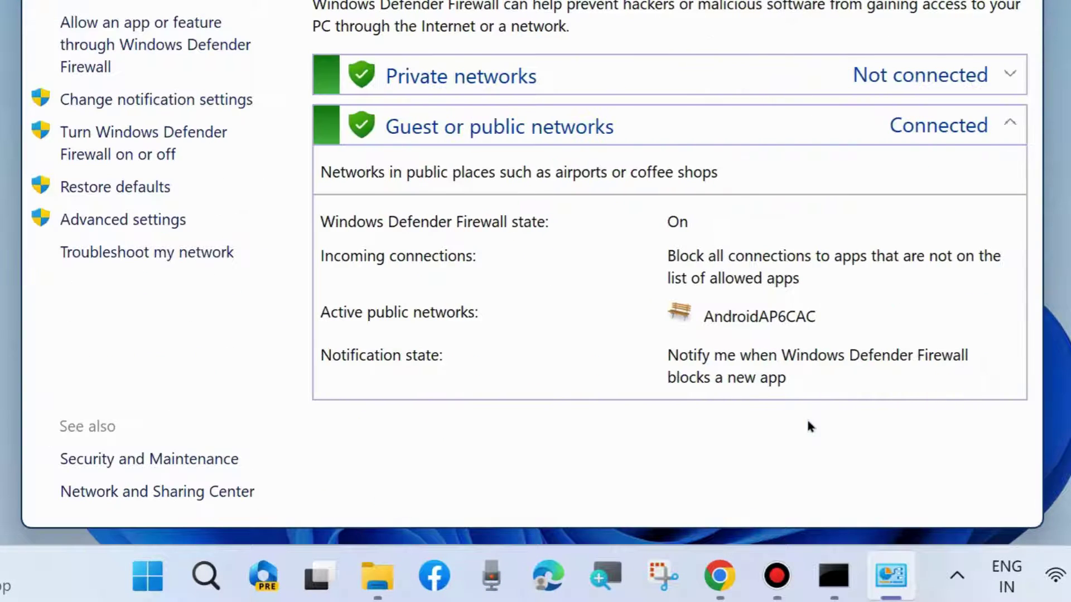
{"action": "left_click", "coordinate": [129, 140]}
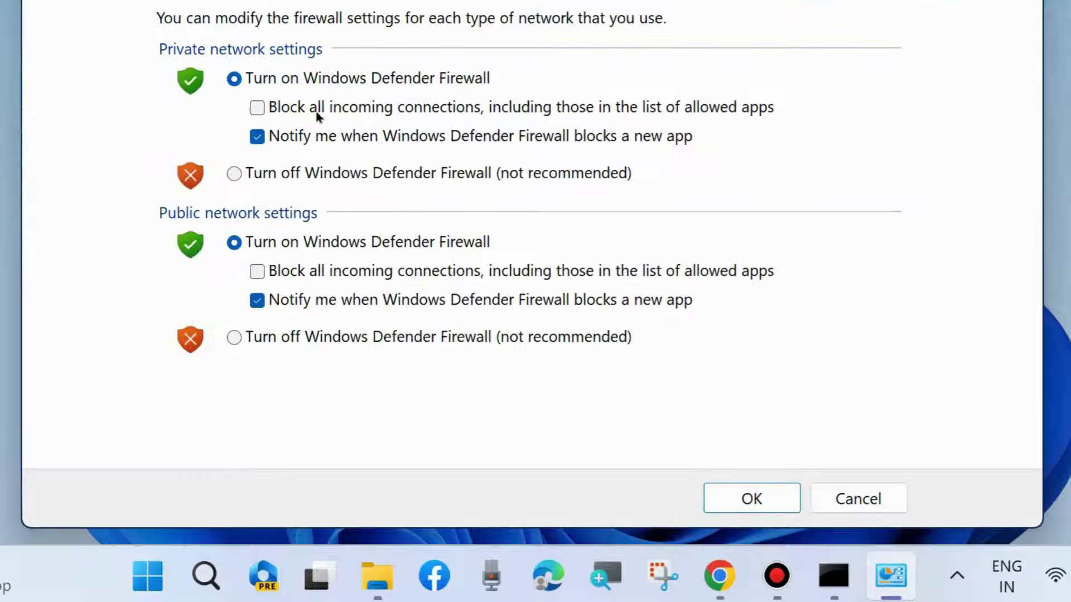
{"action": "left_click", "coordinate": [232, 176]}
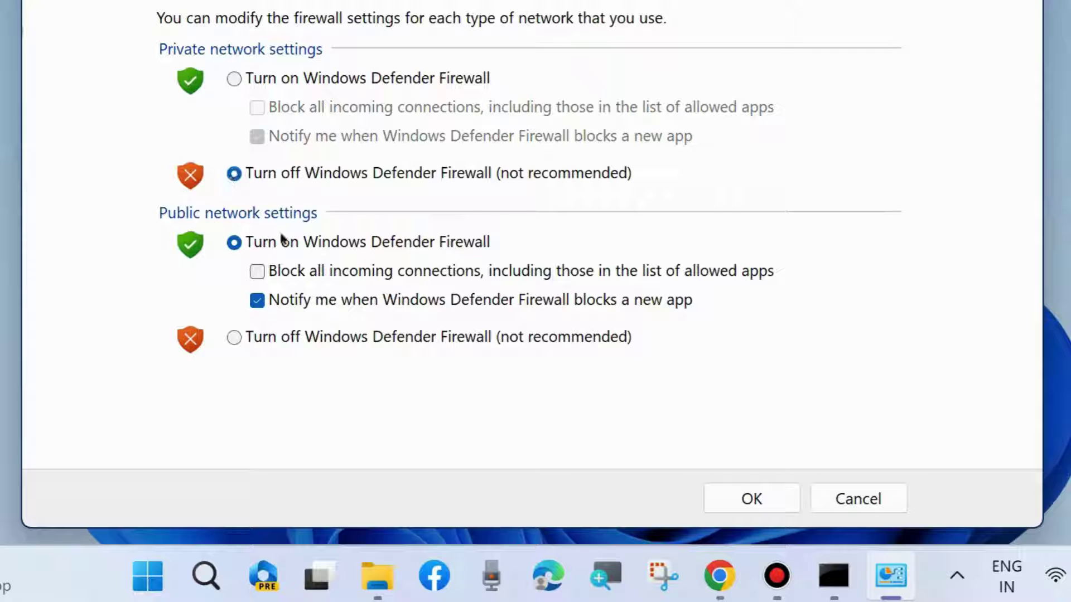
{"action": "left_click", "coordinate": [232, 338]}
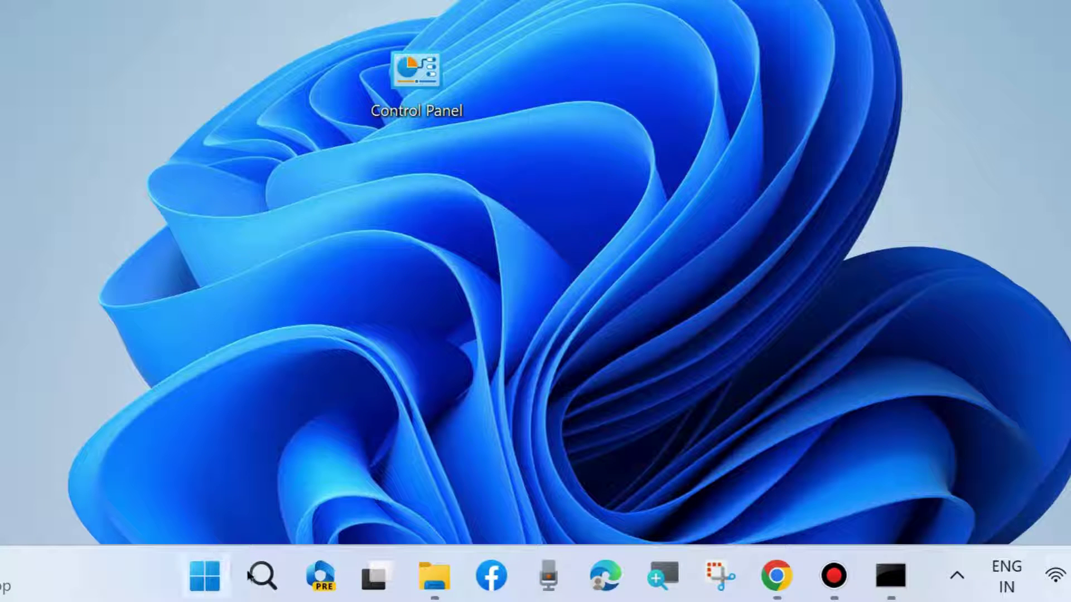
Step: Open Command Prompt by searching 'cmd' and move the Notepad window so the prompt shows
{"action": "left_click", "coordinate": [275, 572]}
{"action": "type", "text": "cmd"}
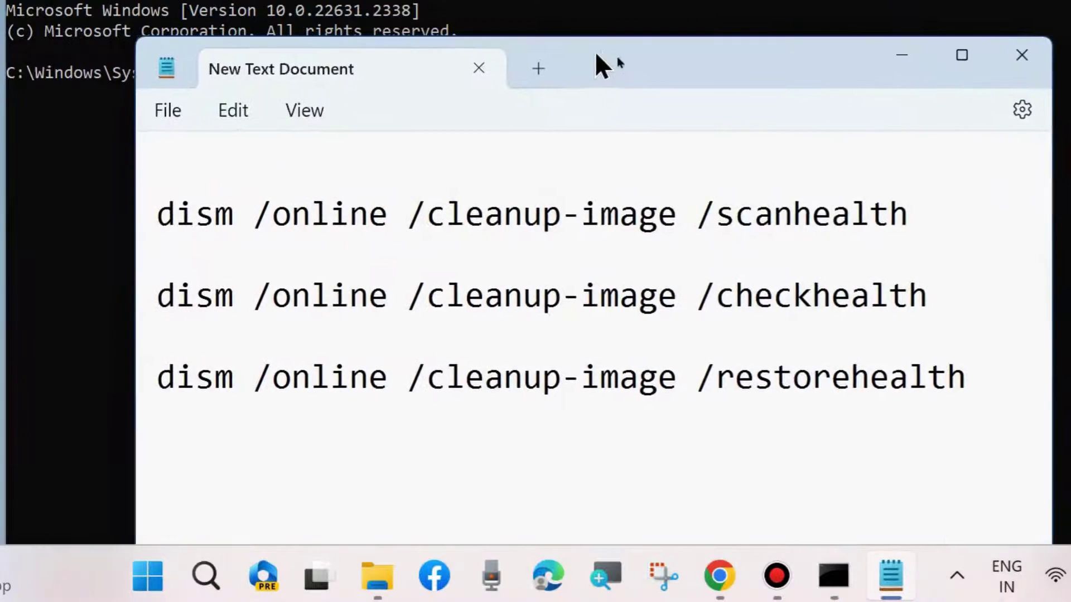
{"action": "left_click_drag", "start_coordinate": [598, 65], "coordinate": [666, 149]}
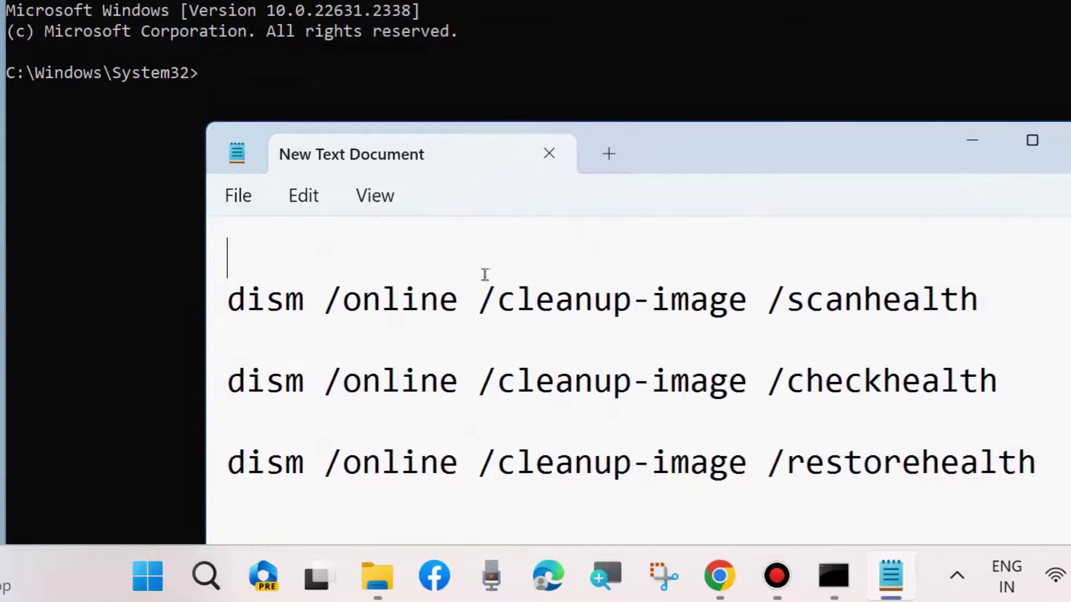
Step: Select the three DISM lines in Notepad: scanhealth, checkhealth and restorehealth
{"action": "left_click_drag", "start_coordinate": [228, 299], "coordinate": [979, 301]}
{"action": "left_click_drag", "start_coordinate": [229, 382], "coordinate": [993, 399]}
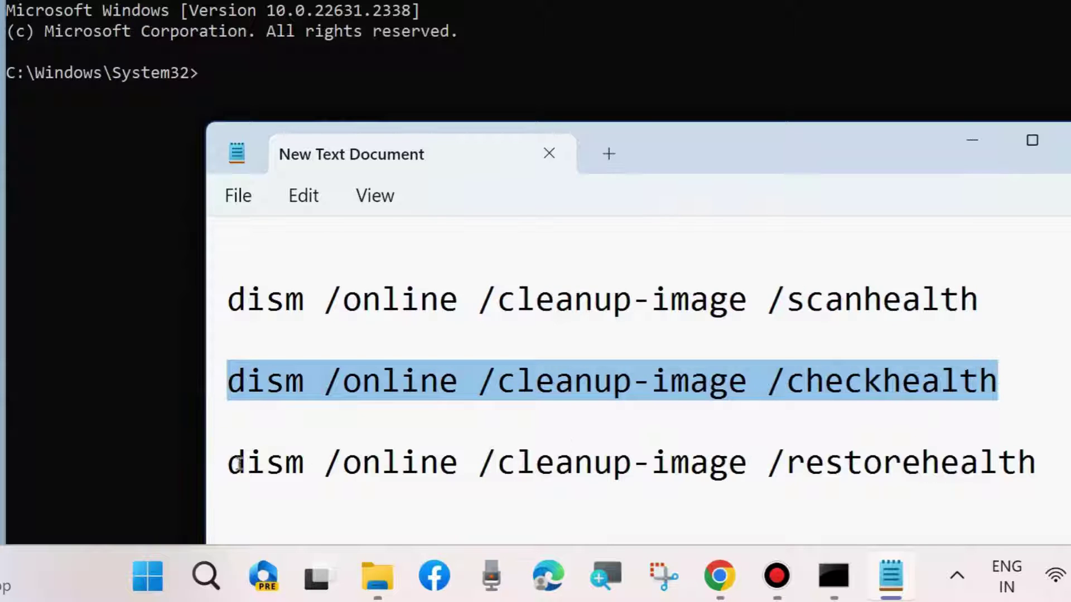
{"action": "left_click_drag", "start_coordinate": [232, 464], "coordinate": [1002, 501]}
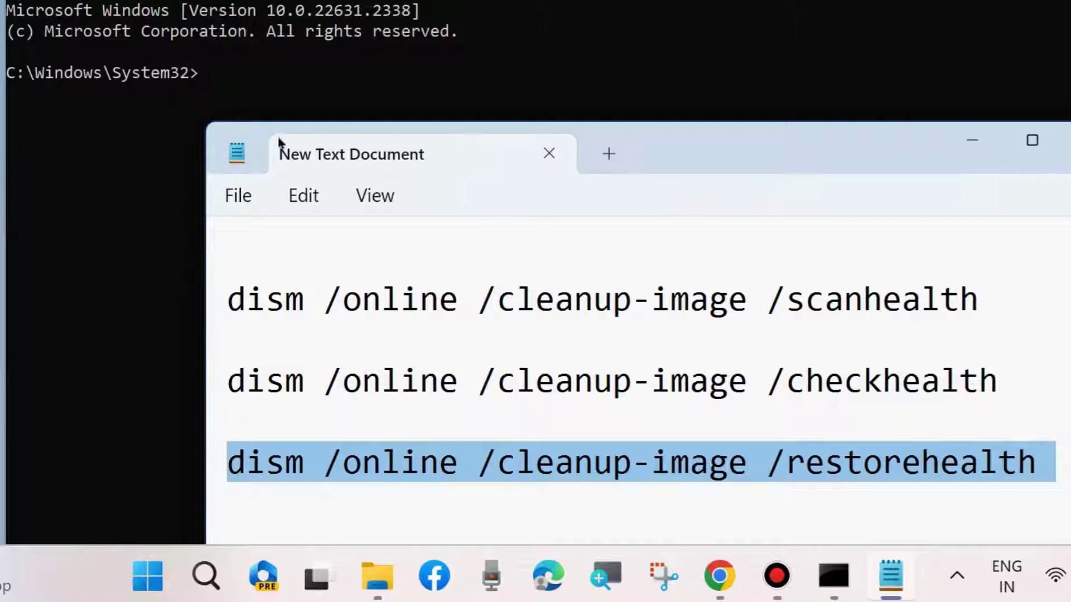
Step: Enter 'sfc /scannow' in Command Prompt, then minimize Notepad to reveal the desktop
{"action": "left_click", "coordinate": [207, 88]}
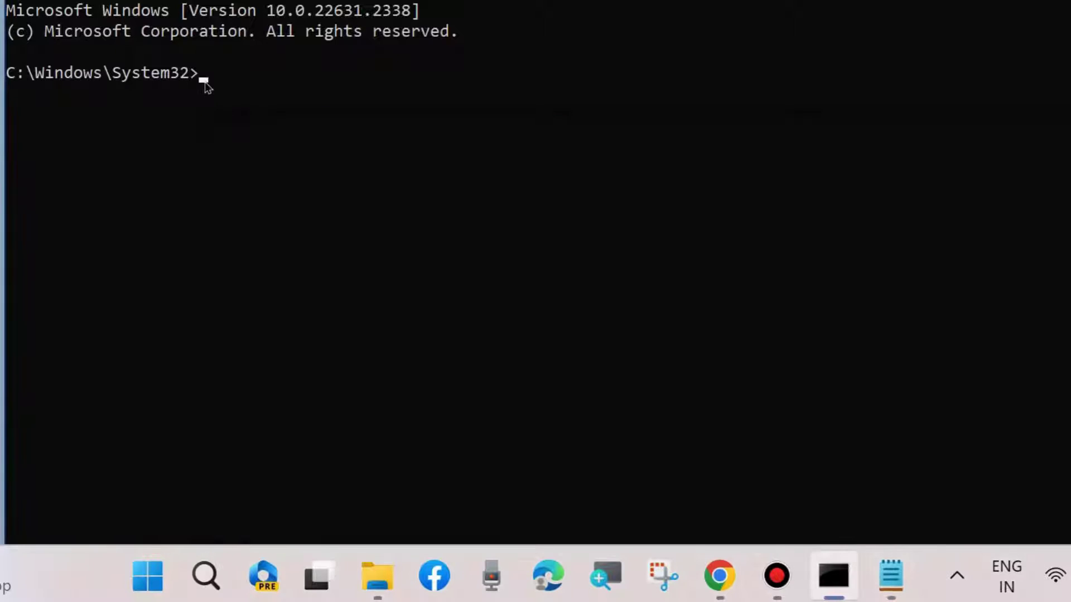
{"action": "type", "text": "sfc /scann"}
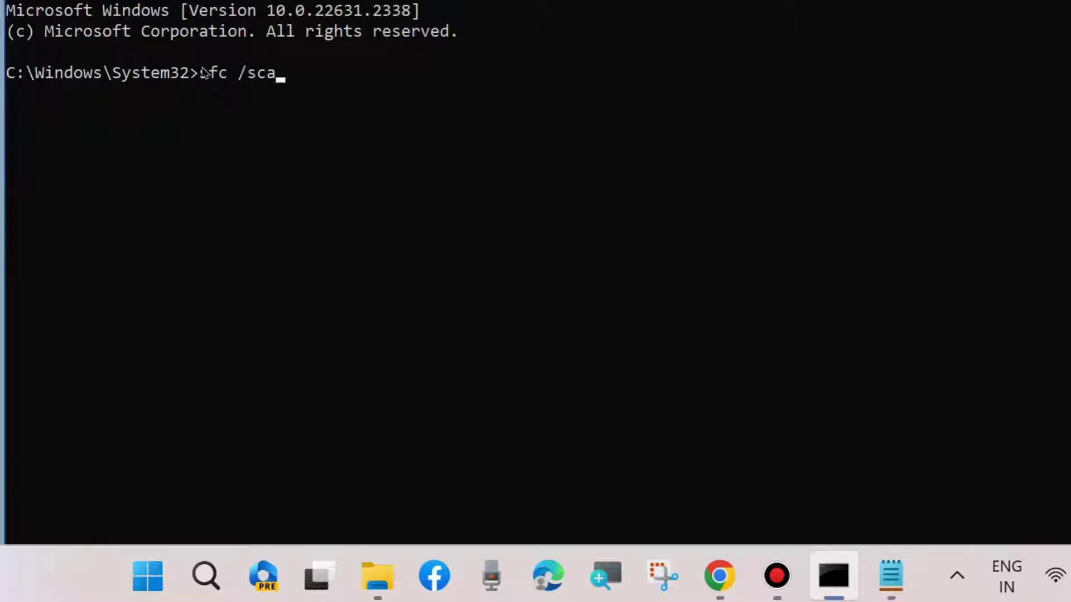
{"action": "type", "text": "ow"}
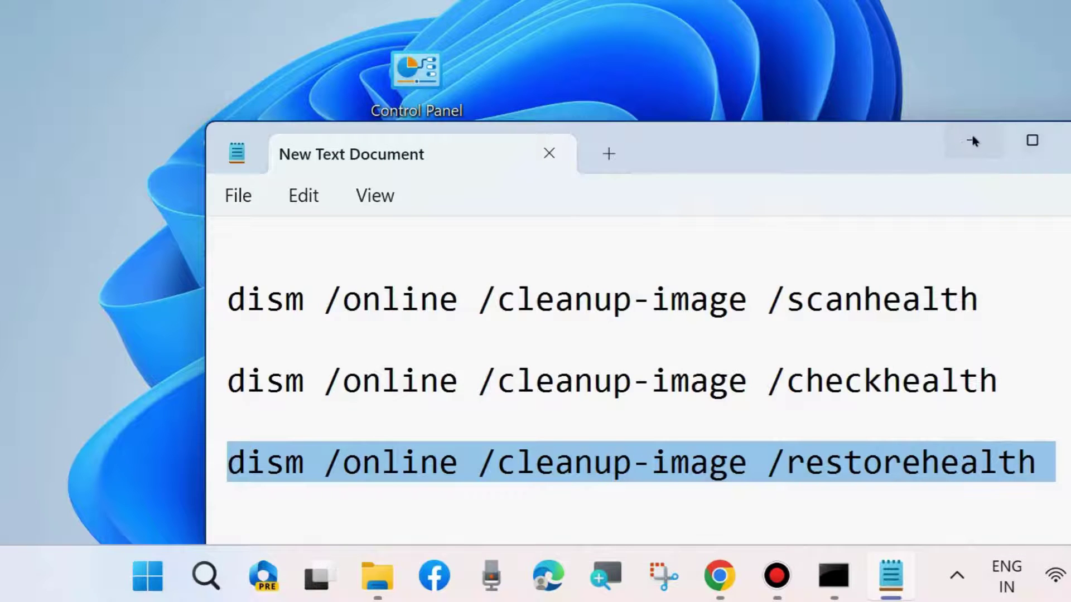
{"action": "left_click", "coordinate": [971, 139]}
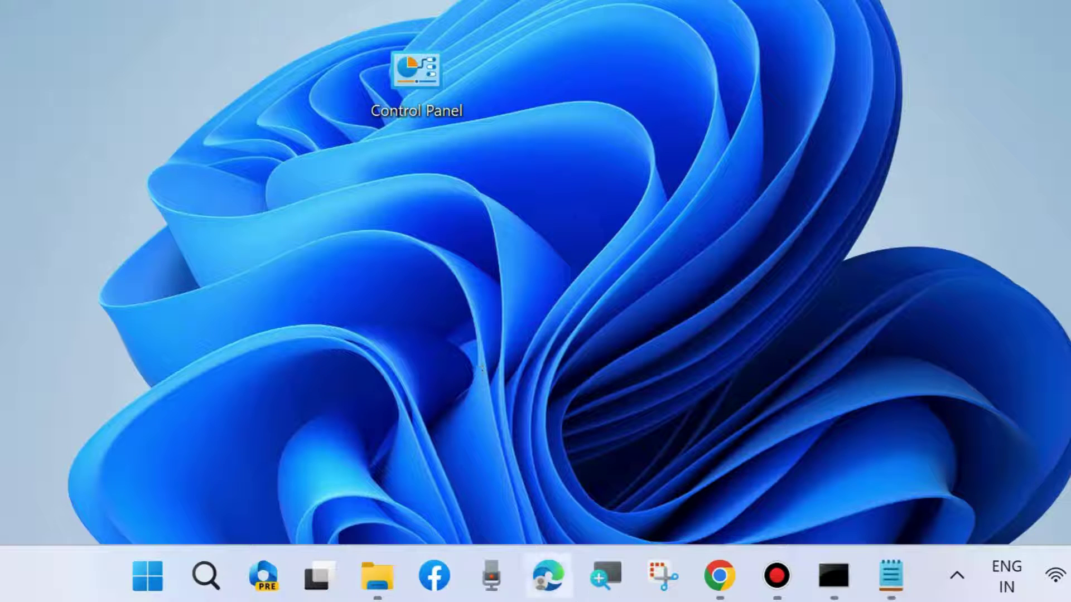
Step: Open Downloads in File Explorer and select the newer MicrosoftProgram_Install_and_Uninstall package
{"action": "left_click", "coordinate": [380, 573]}
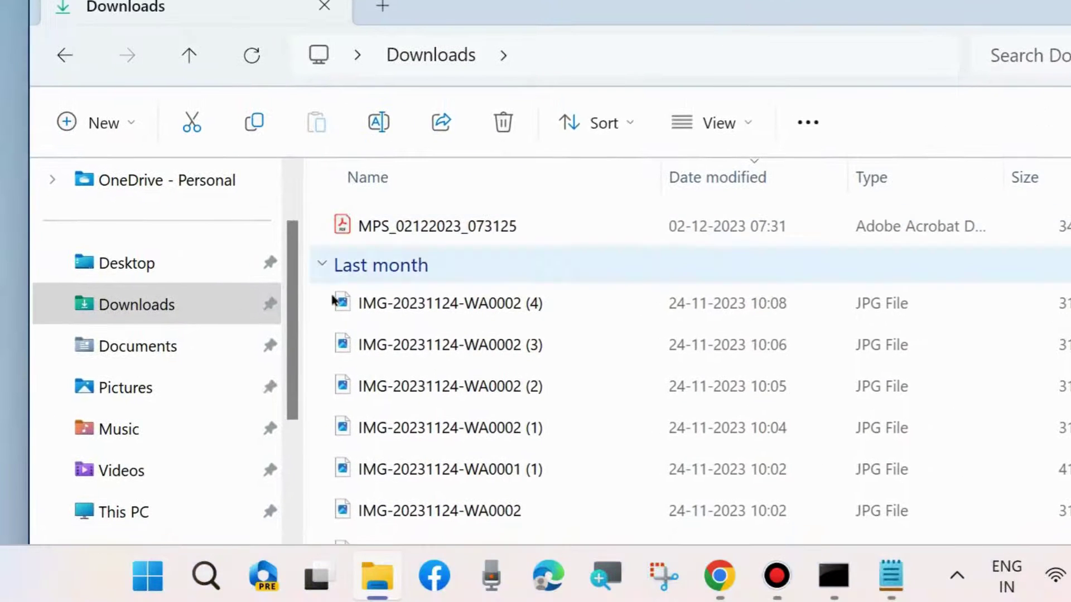
{"action": "left_click", "coordinate": [138, 304]}
{"action": "scroll", "coordinate": [422, 365], "scroll_direction": "down", "scroll_amount": 5}
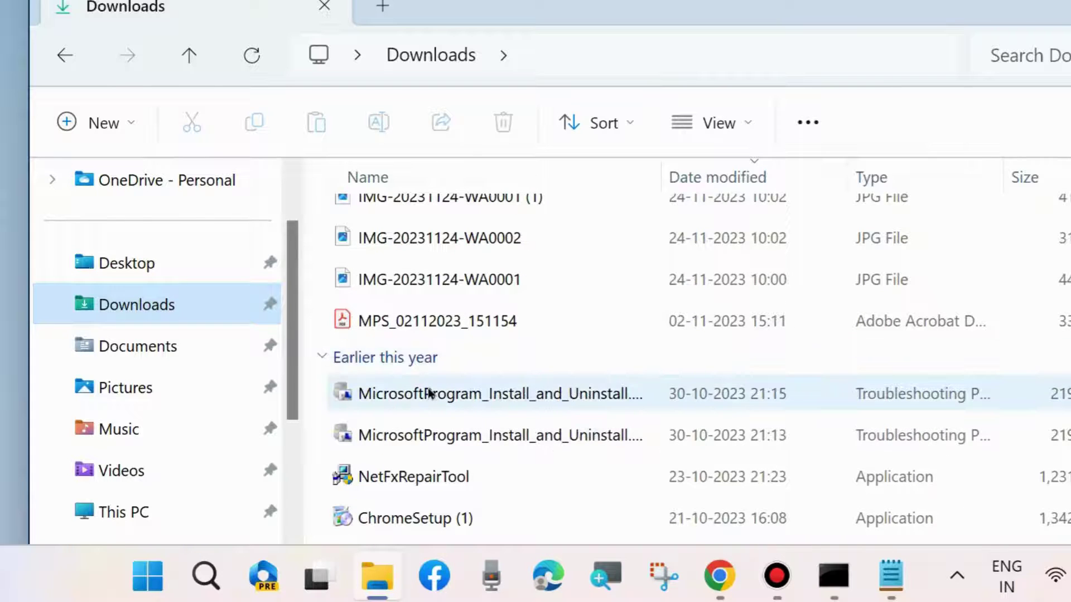
{"action": "left_click", "coordinate": [429, 396]}
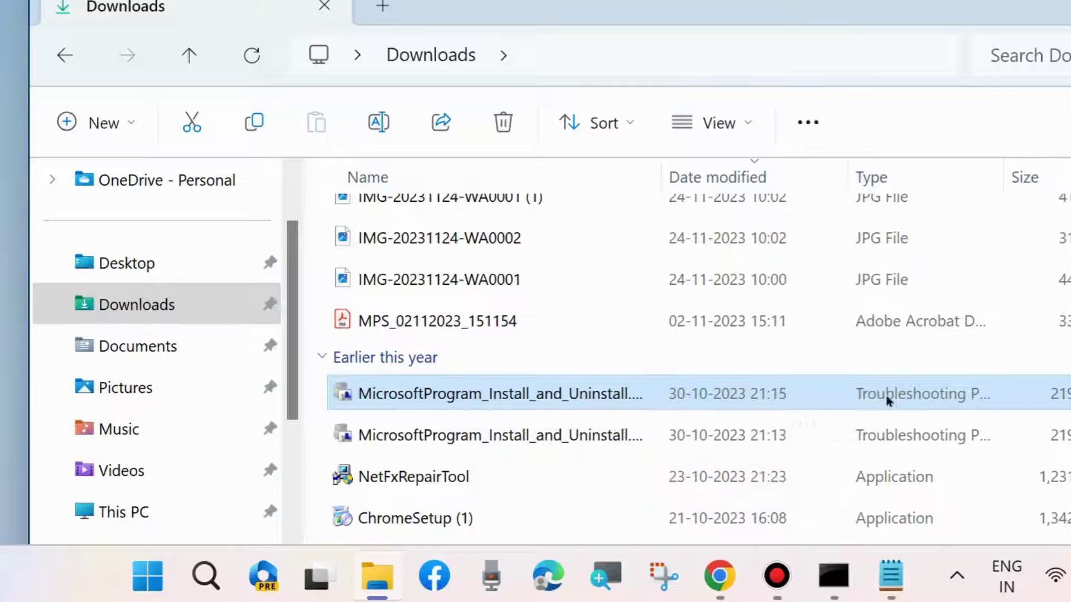
Step: Launch the troubleshooter and start problem detection with Apply repairs automatically enabled
{"action": "double_click", "coordinate": [462, 396]}
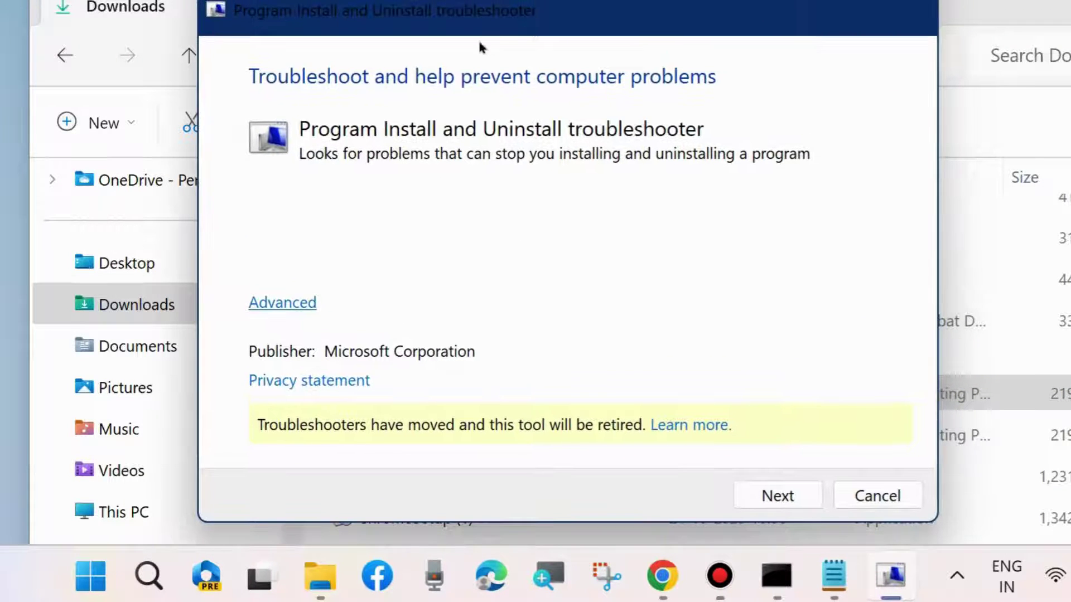
{"action": "left_click", "coordinate": [311, 305]}
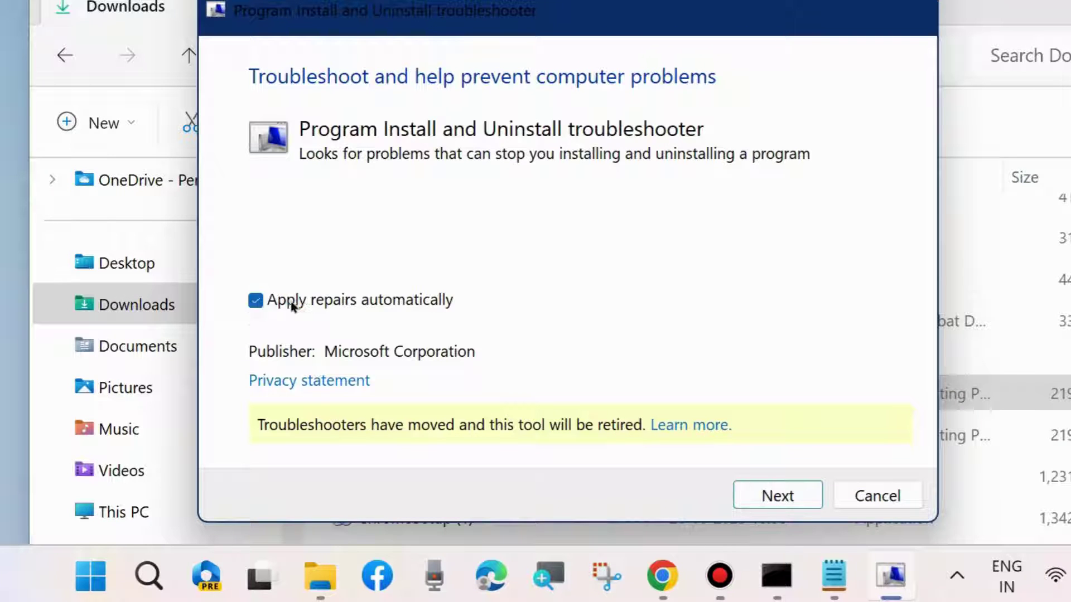
{"action": "left_click", "coordinate": [769, 490]}
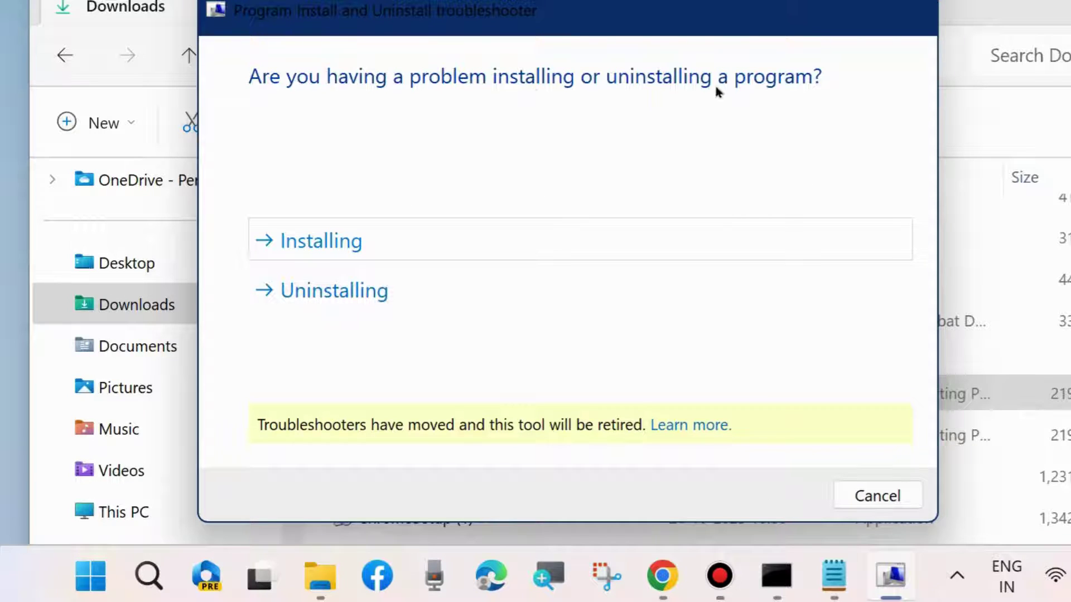
Step: Choose Installing, review the listed programs, then close the troubleshooter
{"action": "left_click", "coordinate": [312, 244]}
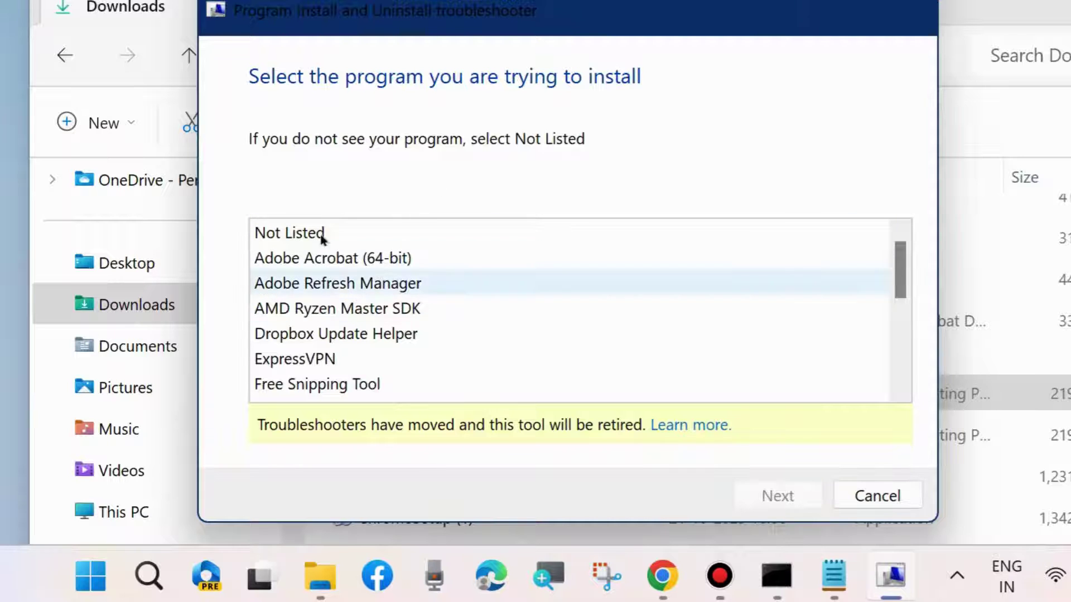
{"action": "scroll", "coordinate": [304, 329], "scroll_direction": "down", "scroll_amount": 2}
{"action": "scroll", "coordinate": [303, 368], "scroll_direction": "down", "scroll_amount": 2}
{"action": "scroll", "coordinate": [334, 381], "scroll_direction": "up", "scroll_amount": 4}
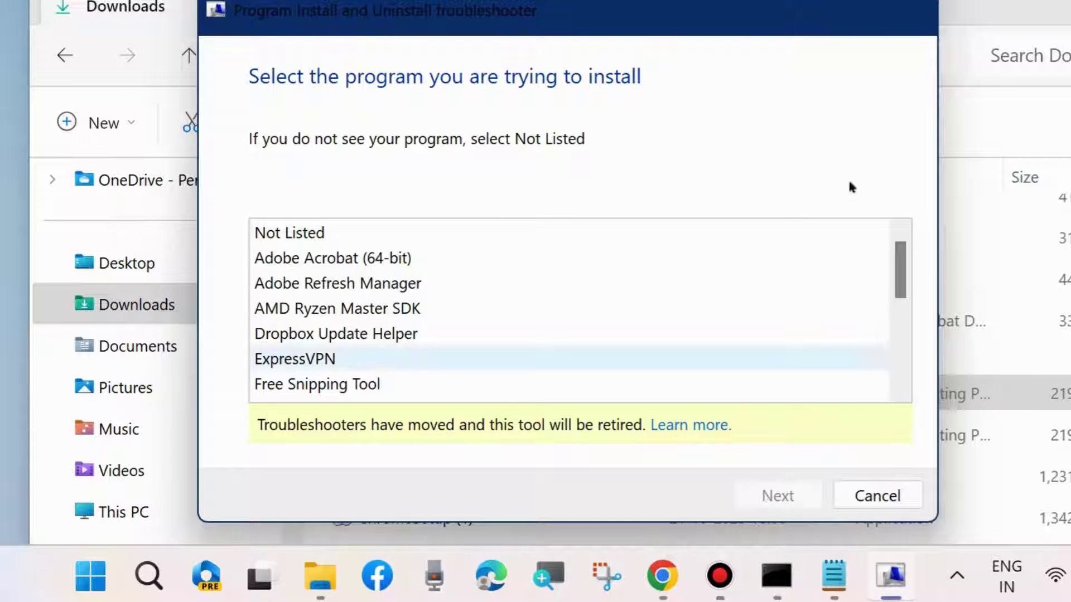
{"action": "key", "text": "Escape"}
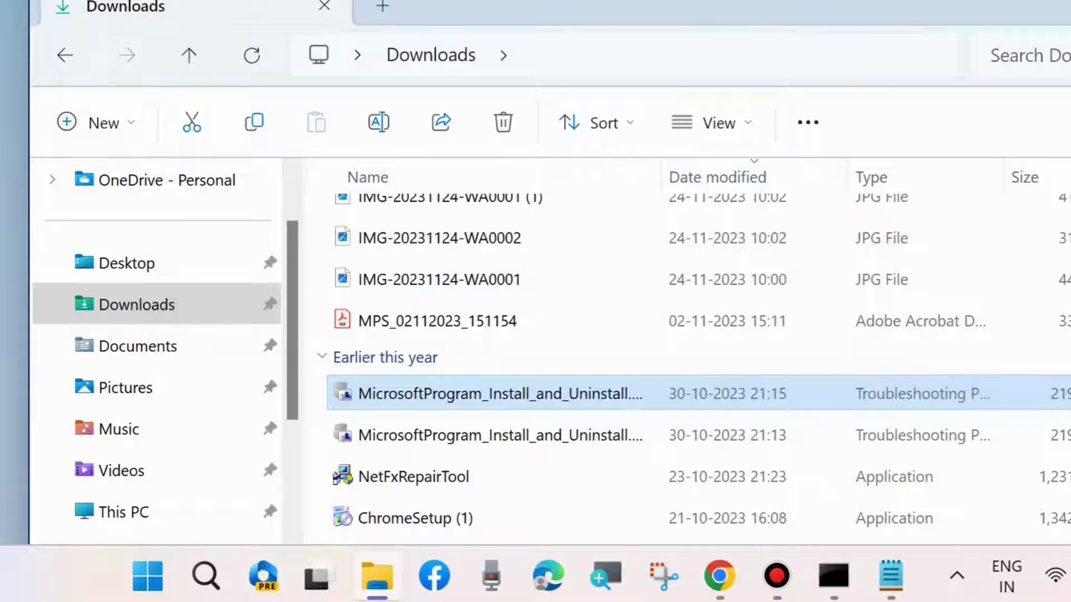
Step: Close File Explorer and open the Run box from the Start menu with 'msconfig' entered
{"action": "key", "text": "alt+F4"}
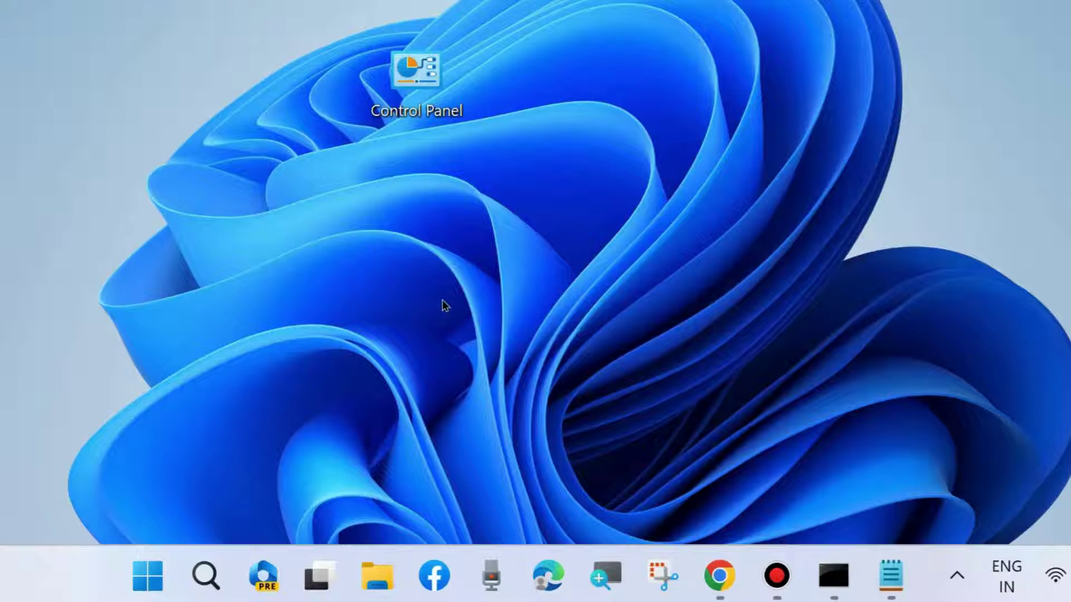
{"action": "right_click", "coordinate": [152, 579]}
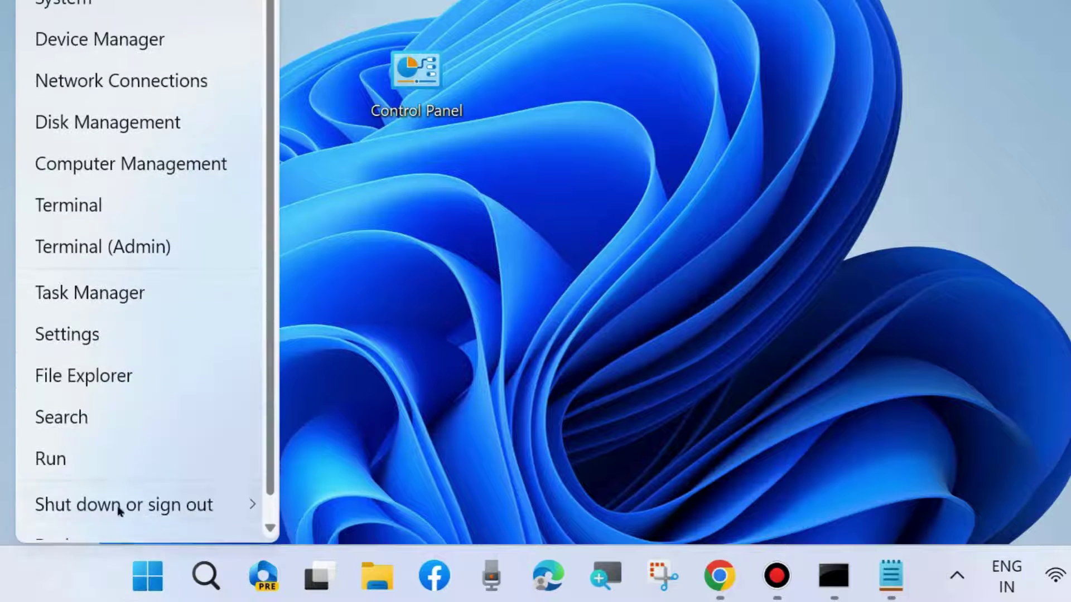
{"action": "left_click", "coordinate": [64, 461]}
{"action": "left_click_drag", "start_coordinate": [95, 254], "coordinate": [501, 62]}
{"action": "type", "text": "msconfig"}
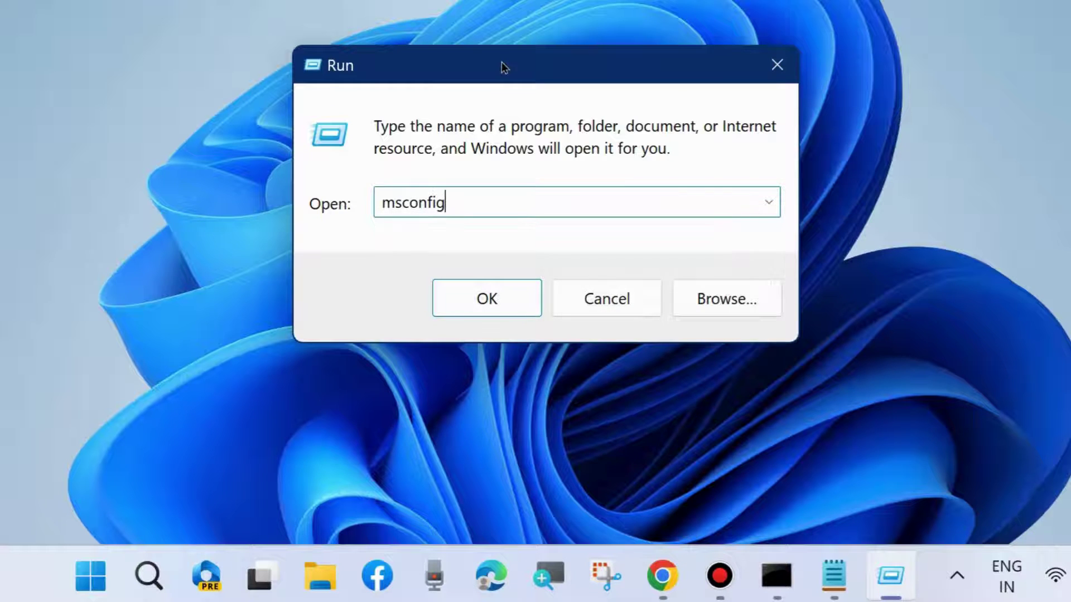
Step: Launch System Configuration, tick Hide all Microsoft services, then view the Startup tab
{"action": "left_click", "coordinate": [477, 297]}
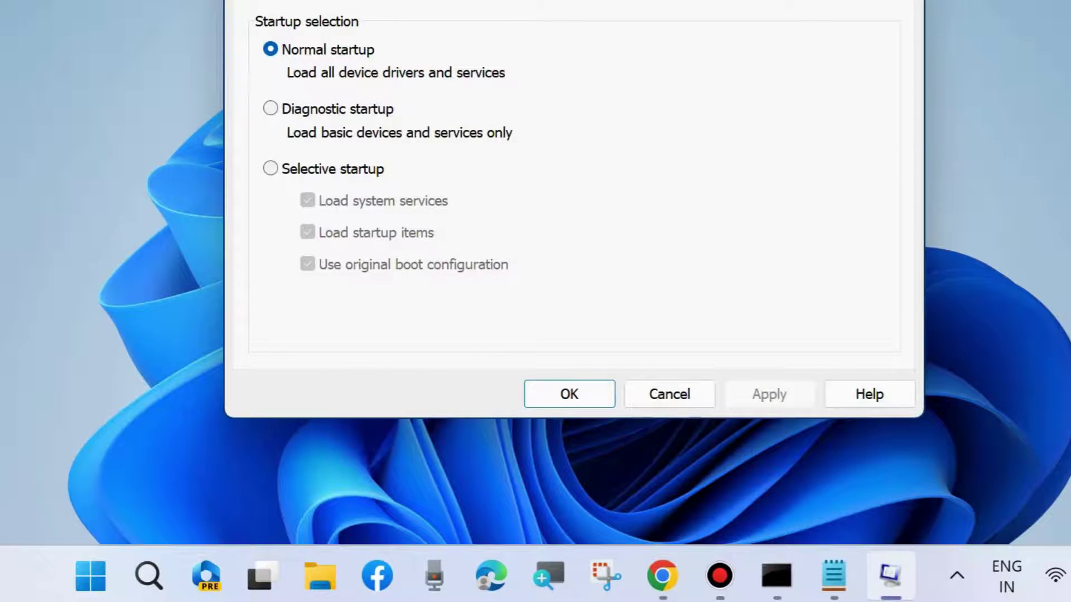
{"action": "left_click_drag", "start_coordinate": [524, 0], "coordinate": [526, 12]}
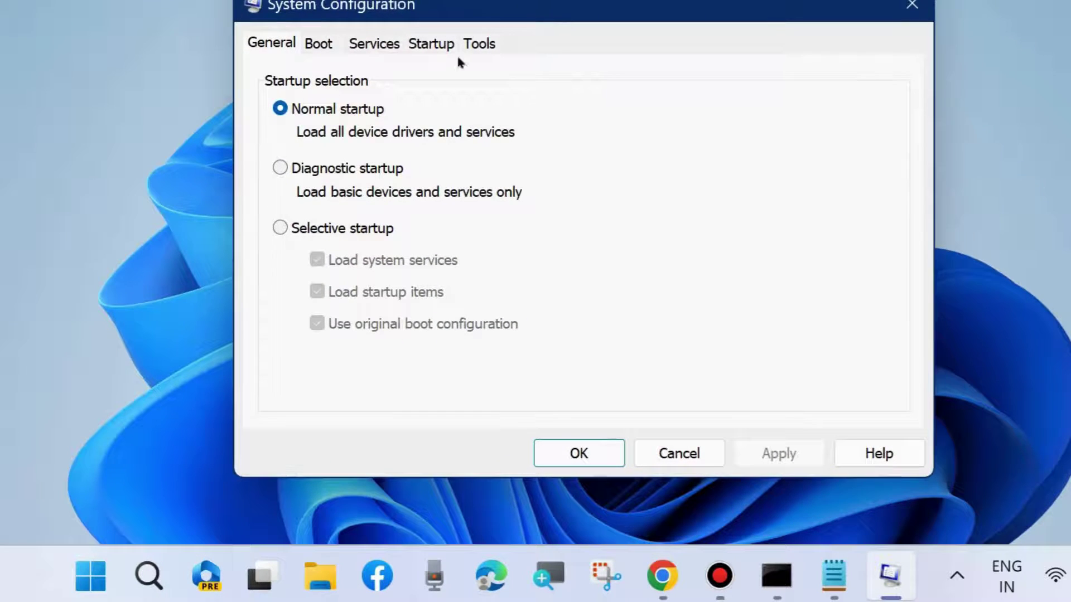
{"action": "left_click", "coordinate": [374, 45]}
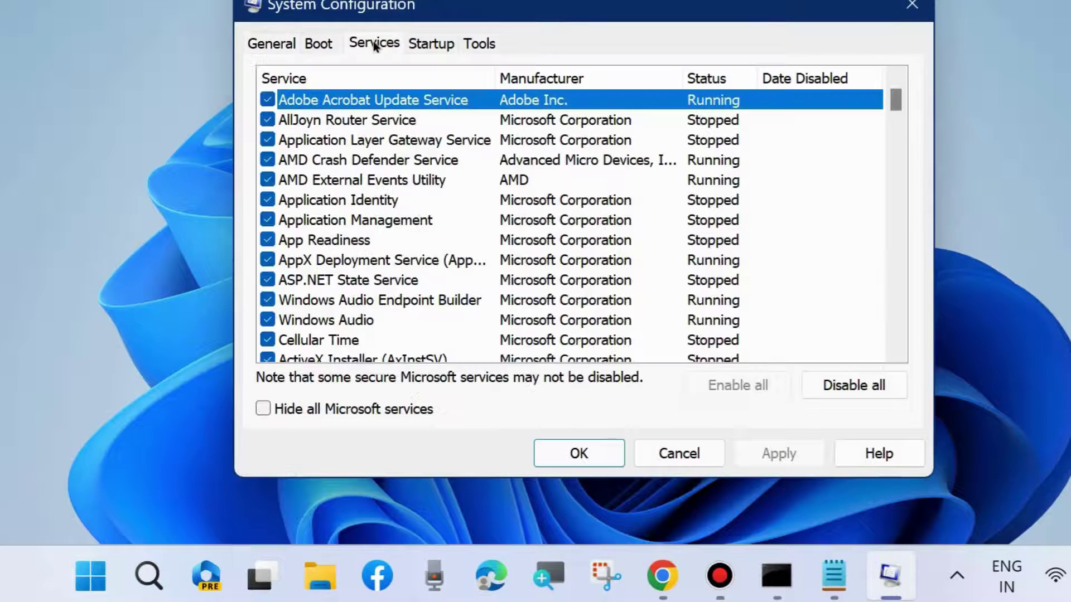
{"action": "left_click", "coordinate": [264, 409]}
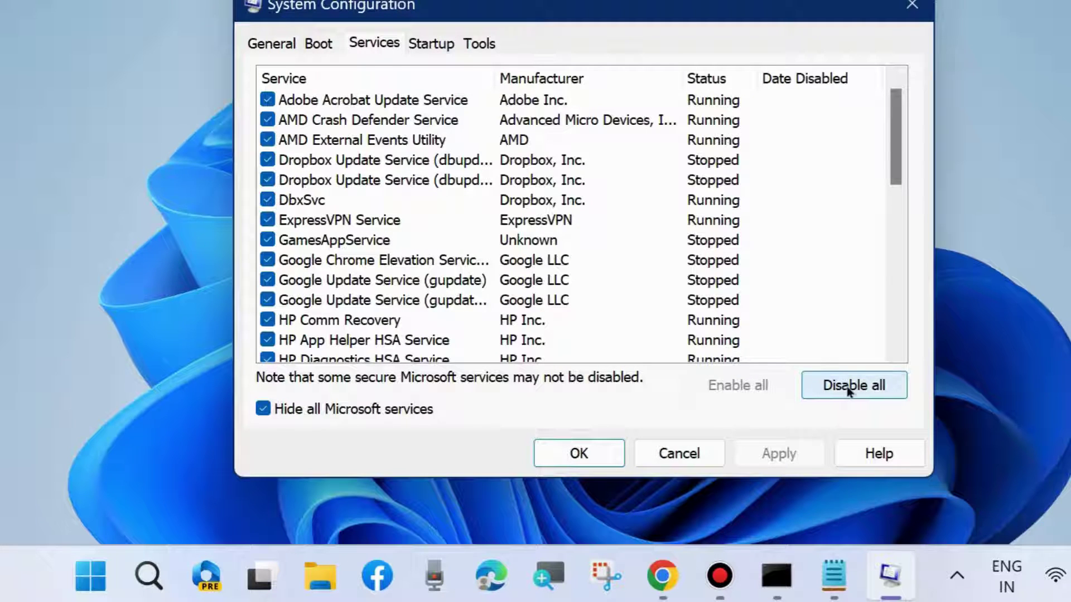
{"action": "left_click", "coordinate": [429, 42]}
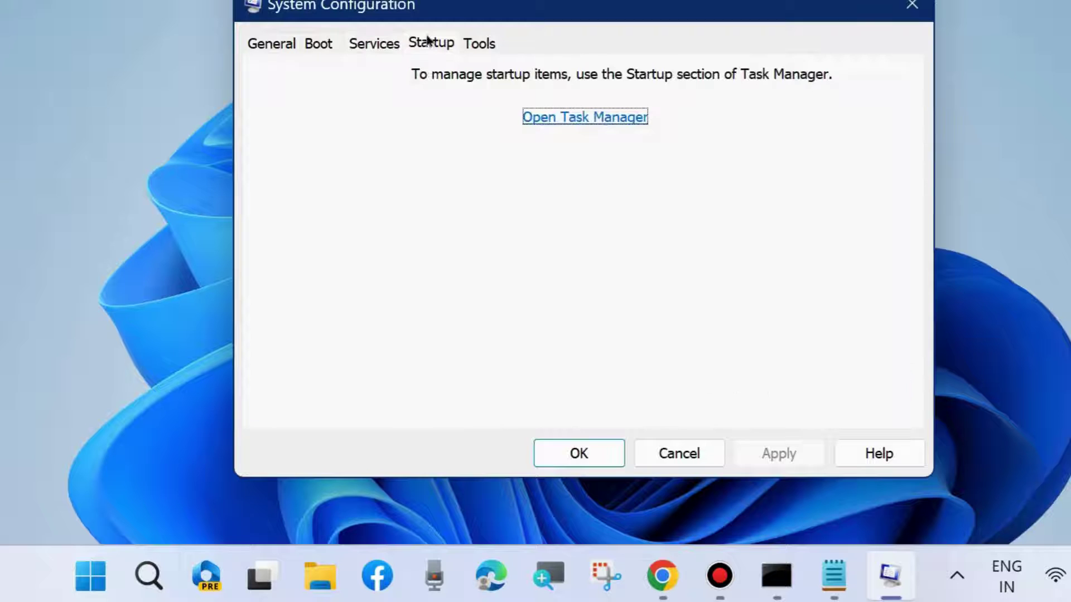
{"action": "left_click", "coordinate": [552, 117]}
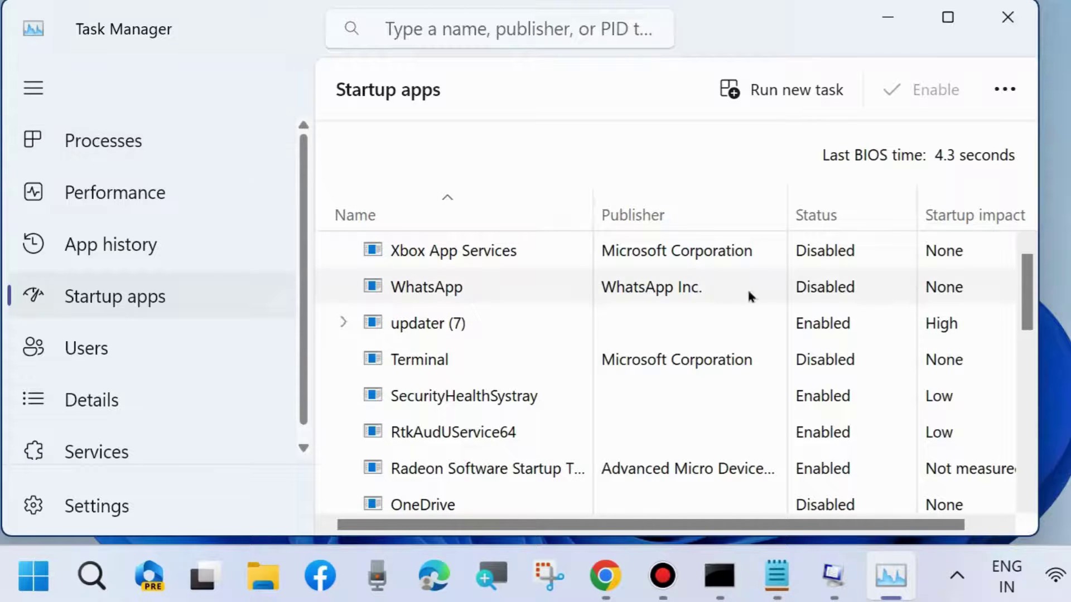
{"action": "right_click", "coordinate": [407, 320]}
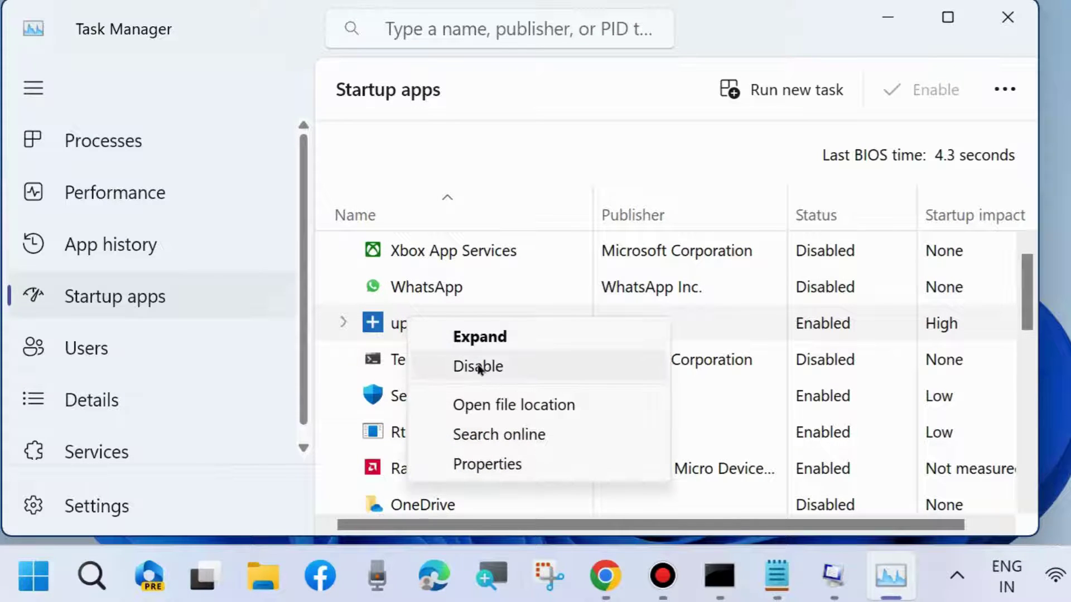
{"action": "left_click", "coordinate": [750, 25]}
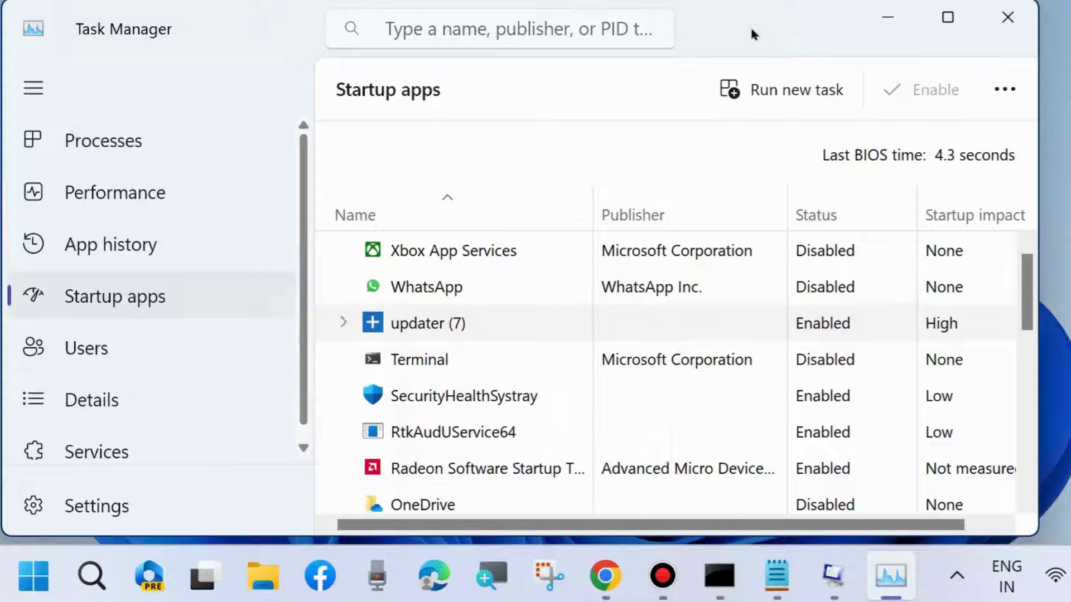
{"action": "scroll", "coordinate": [595, 332], "scroll_direction": "down", "scroll_amount": 1}
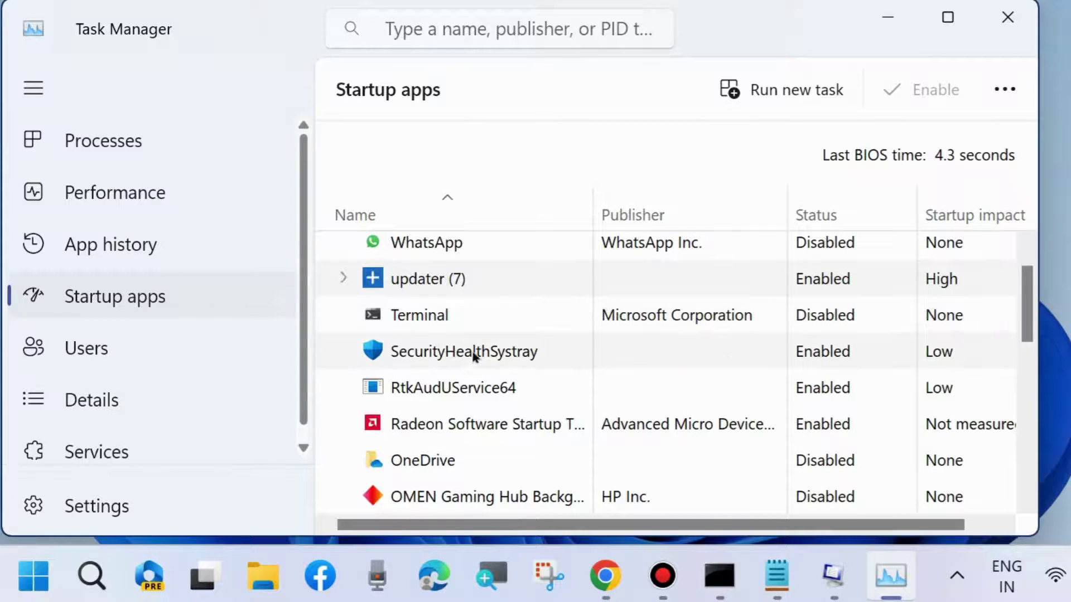
{"action": "right_click", "coordinate": [472, 354]}
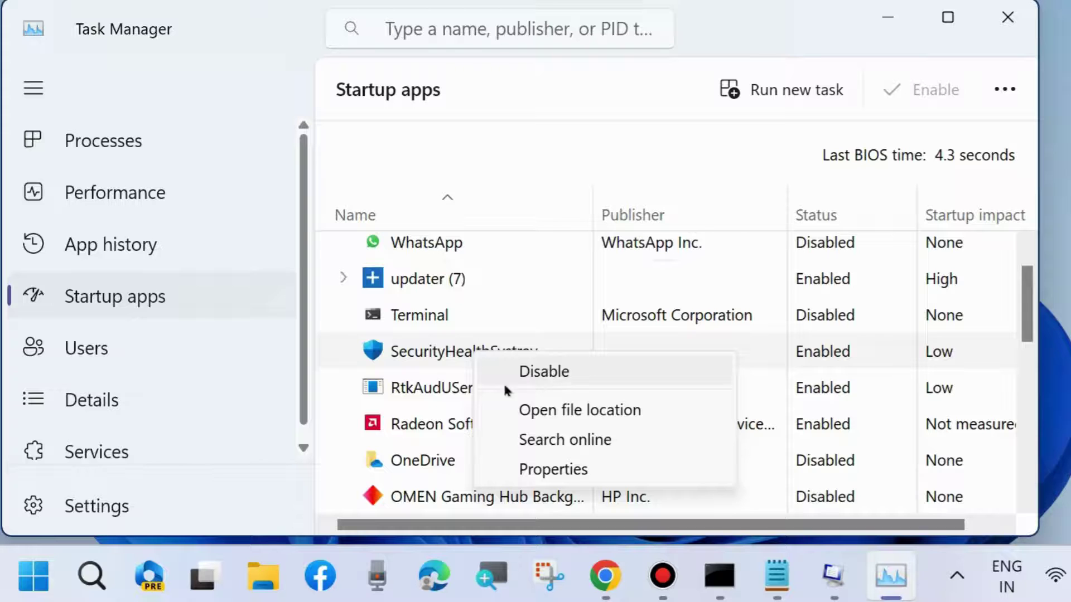
{"action": "left_click", "coordinate": [777, 34]}
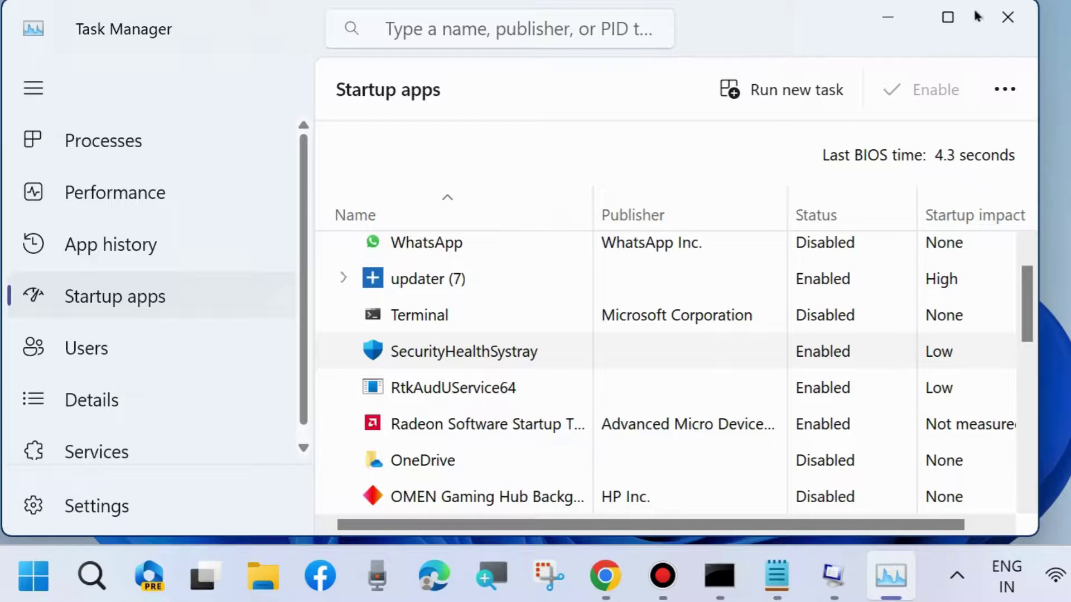
{"action": "left_click", "coordinate": [1006, 18]}
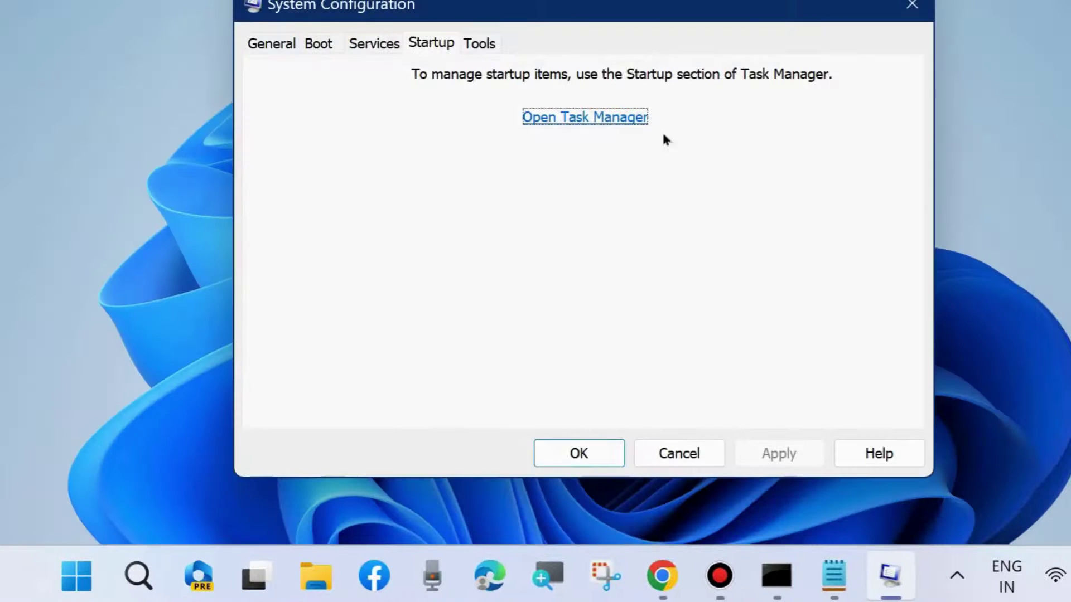
Step: Close System Configuration with OK and search Windows for 'windows security'
{"action": "left_click", "coordinate": [583, 453]}
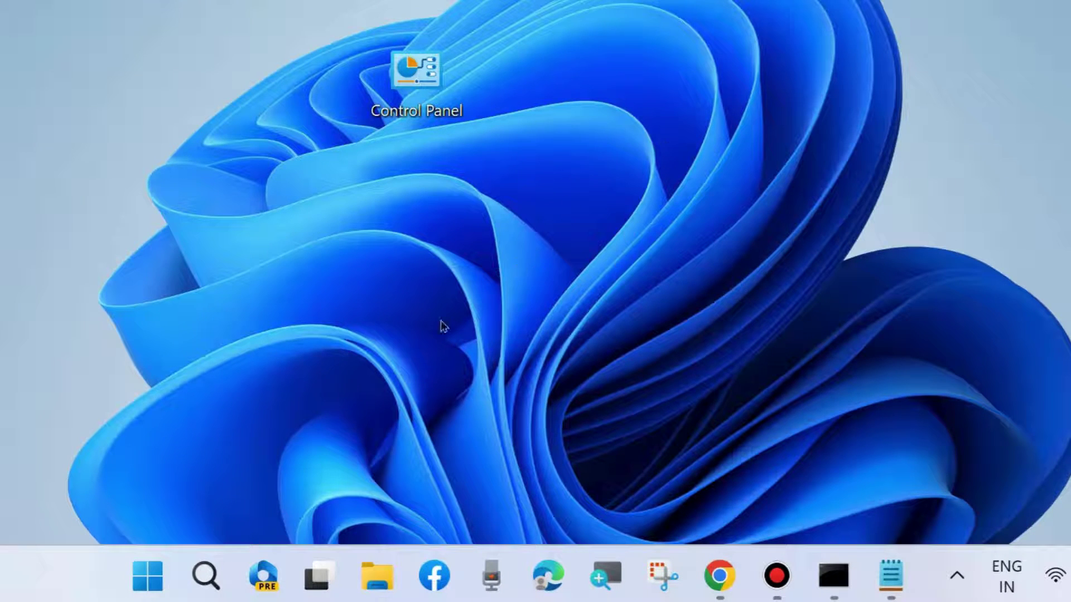
{"action": "left_click", "coordinate": [192, 571]}
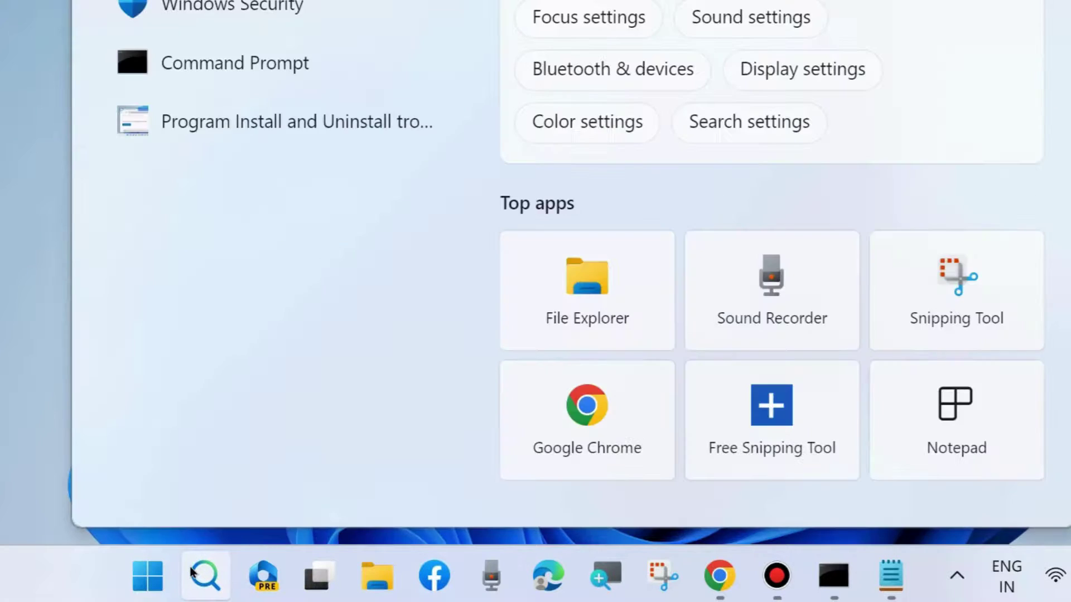
{"action": "type", "text": "windows se"}
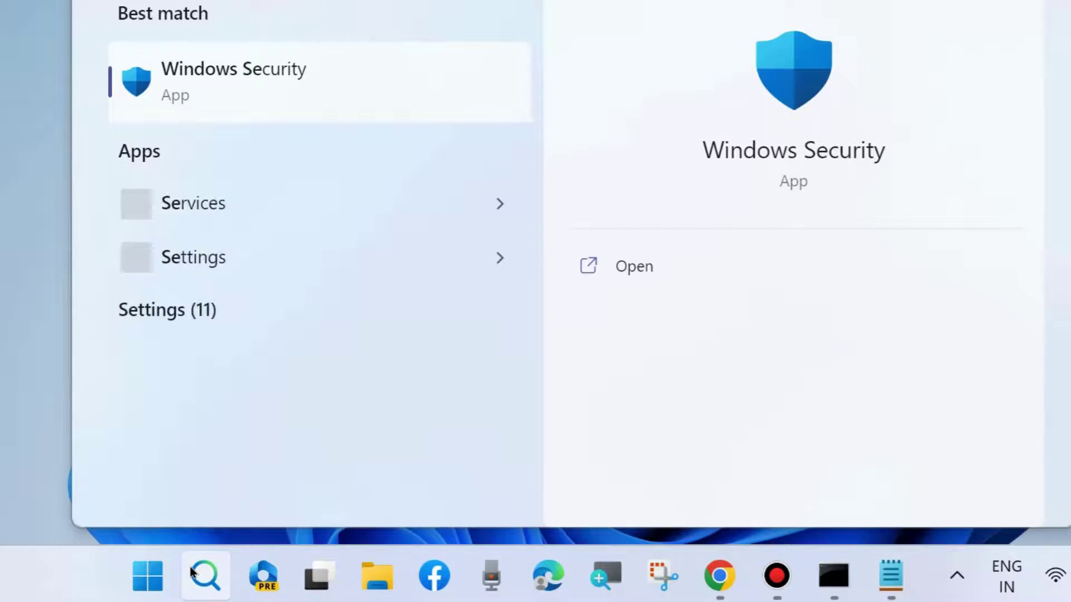
{"action": "type", "text": "curity"}
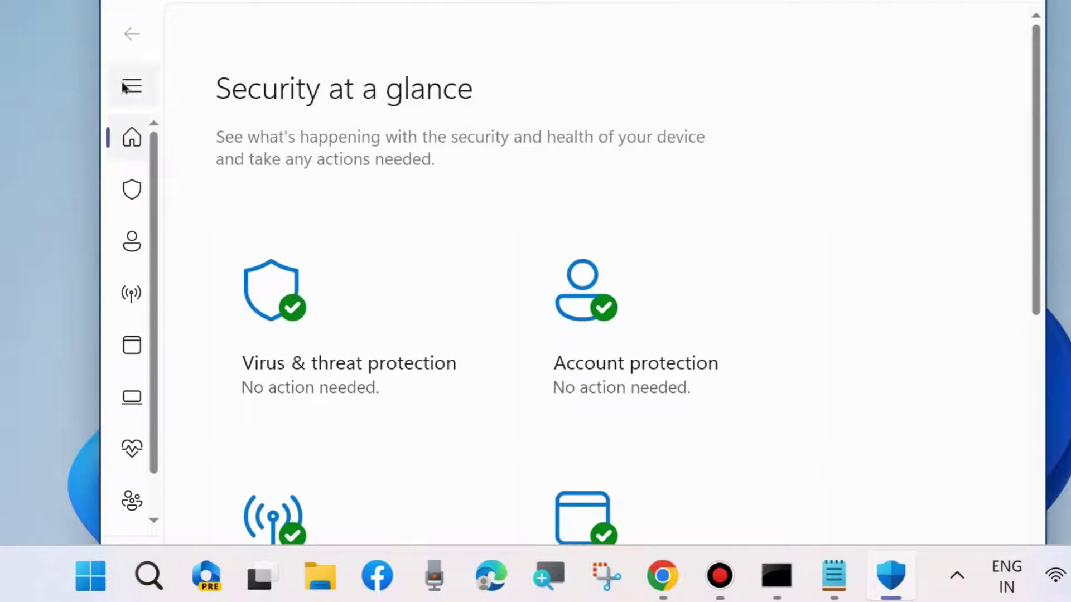
Step: Verify Controlled folder access is Off in Virus & threat protection's ransomware settings, then close Windows Security
{"action": "left_click", "coordinate": [131, 84]}
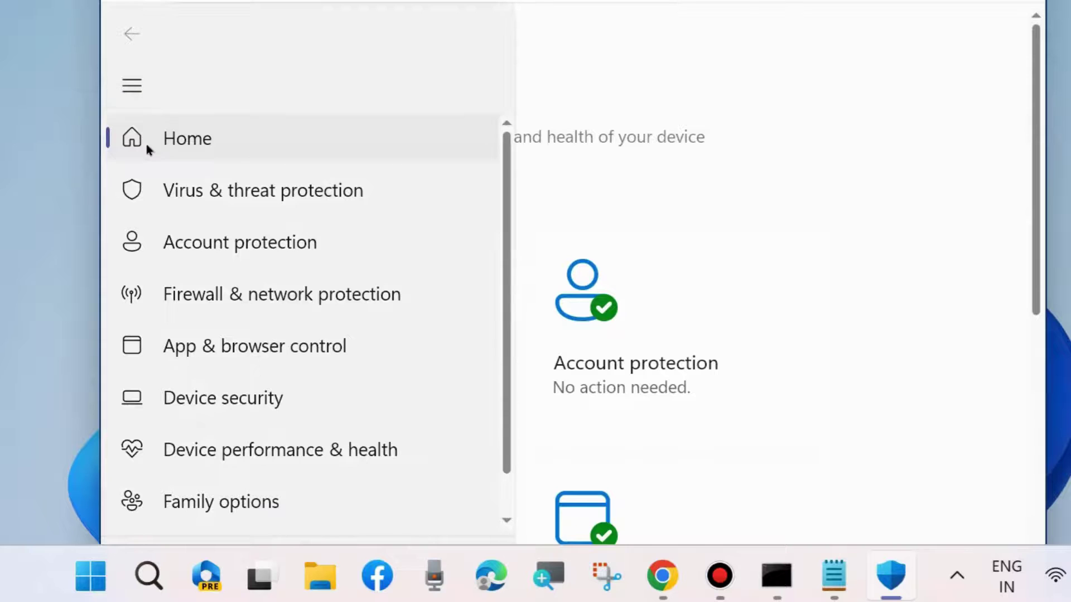
{"action": "left_click", "coordinate": [239, 191]}
{"action": "scroll", "coordinate": [363, 357], "scroll_direction": "down", "scroll_amount": 1}
{"action": "scroll", "coordinate": [364, 358], "scroll_direction": "down", "scroll_amount": 10}
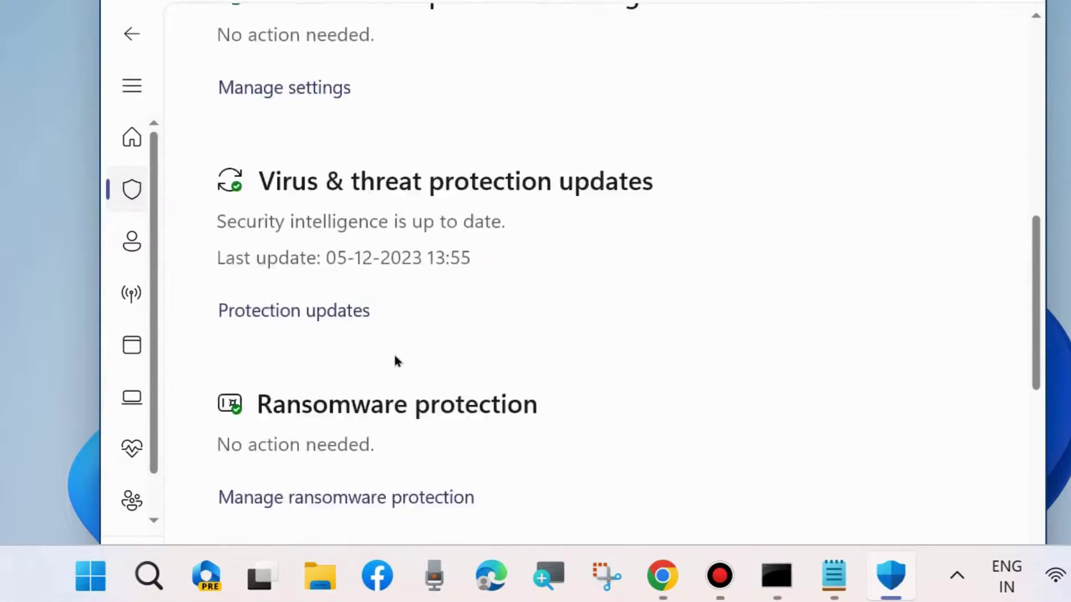
{"action": "scroll", "coordinate": [395, 361], "scroll_direction": "down", "scroll_amount": 3}
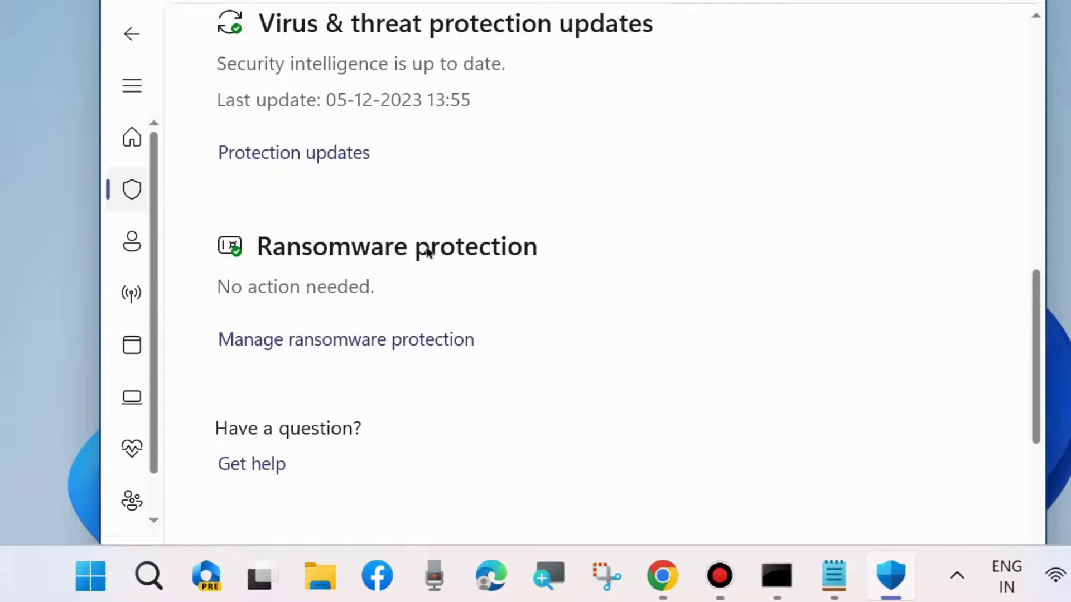
{"action": "left_click", "coordinate": [373, 347]}
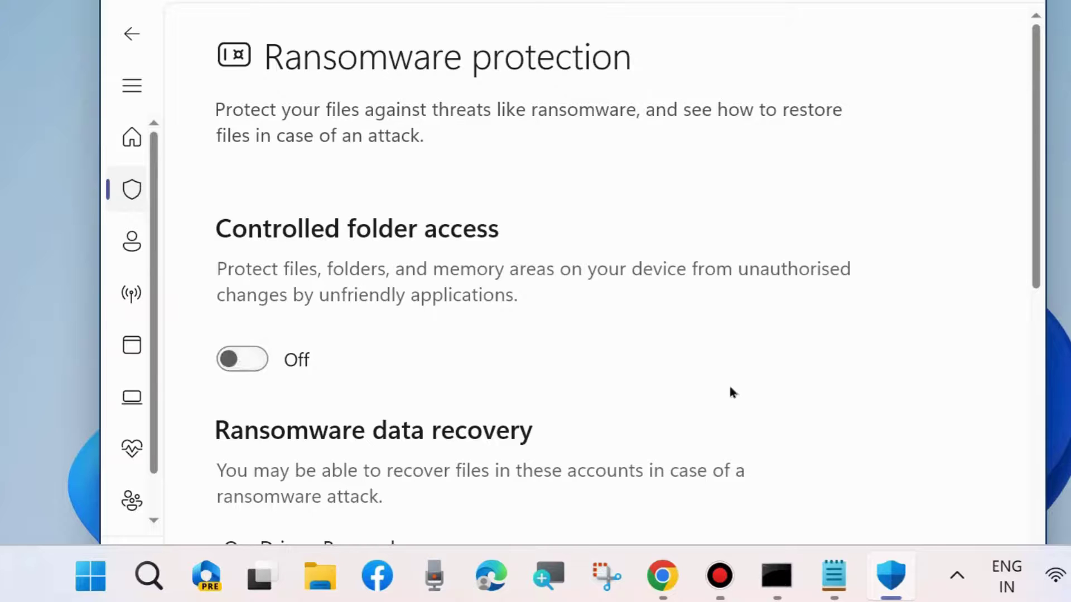
{"action": "key", "text": "alt+F4"}
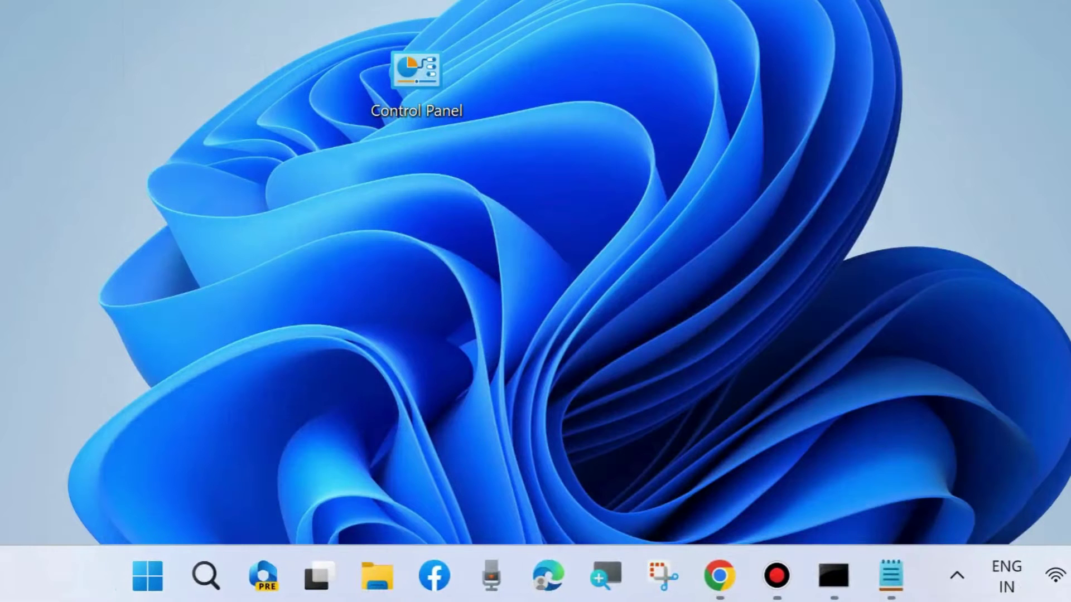
Step: Run netplwiz from the Start menu's Run dialog to list the computer's user accounts
{"action": "right_click", "coordinate": [144, 574]}
{"action": "left_click", "coordinate": [92, 463]}
{"action": "left_click_drag", "start_coordinate": [162, 270], "coordinate": [524, 48]}
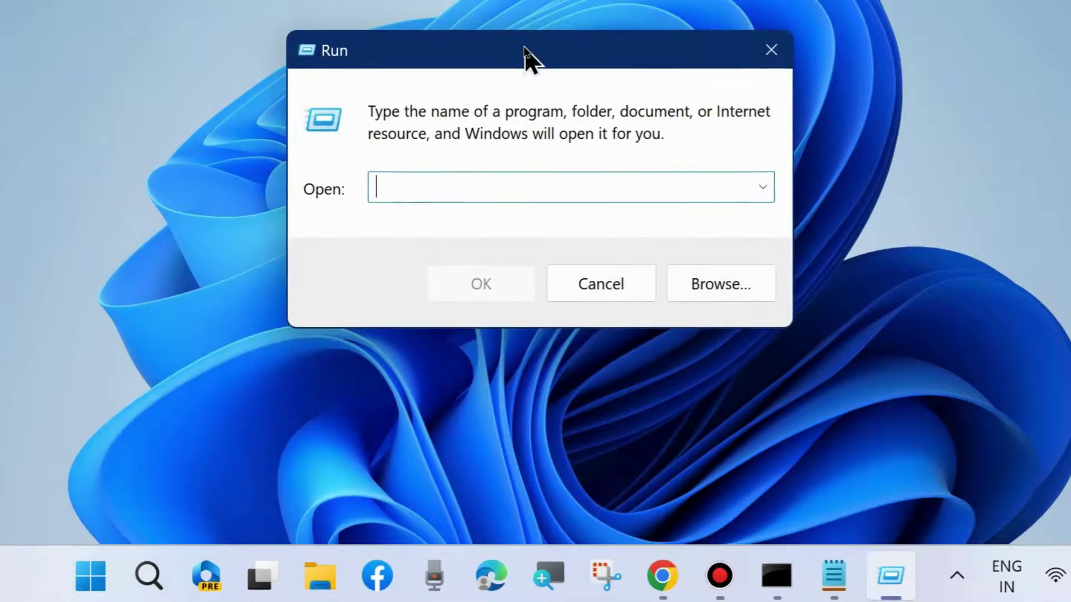
{"action": "type", "text": "netplwiz"}
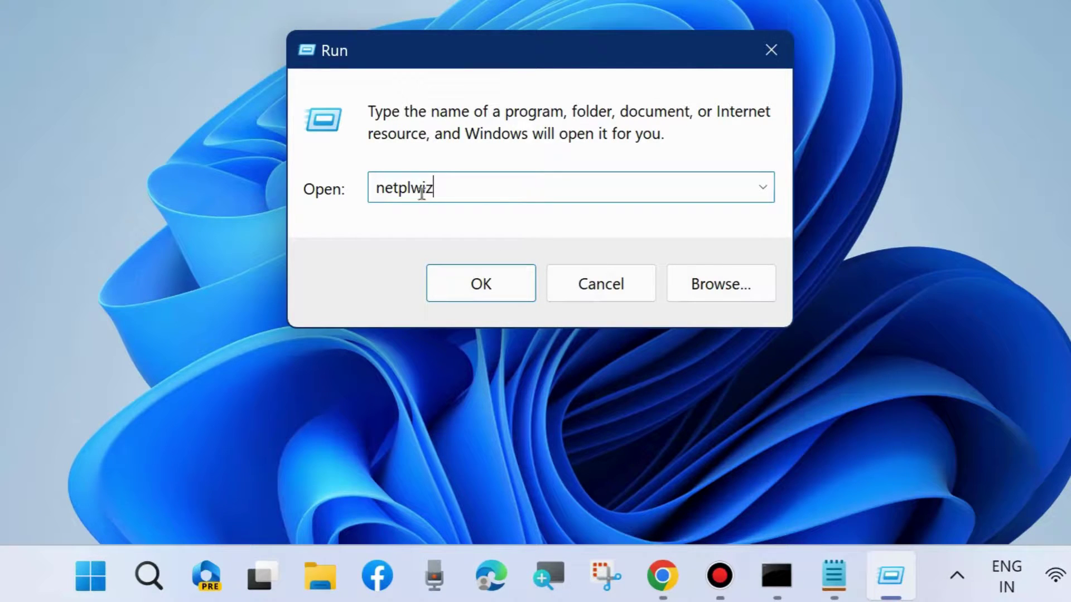
{"action": "left_click", "coordinate": [478, 284]}
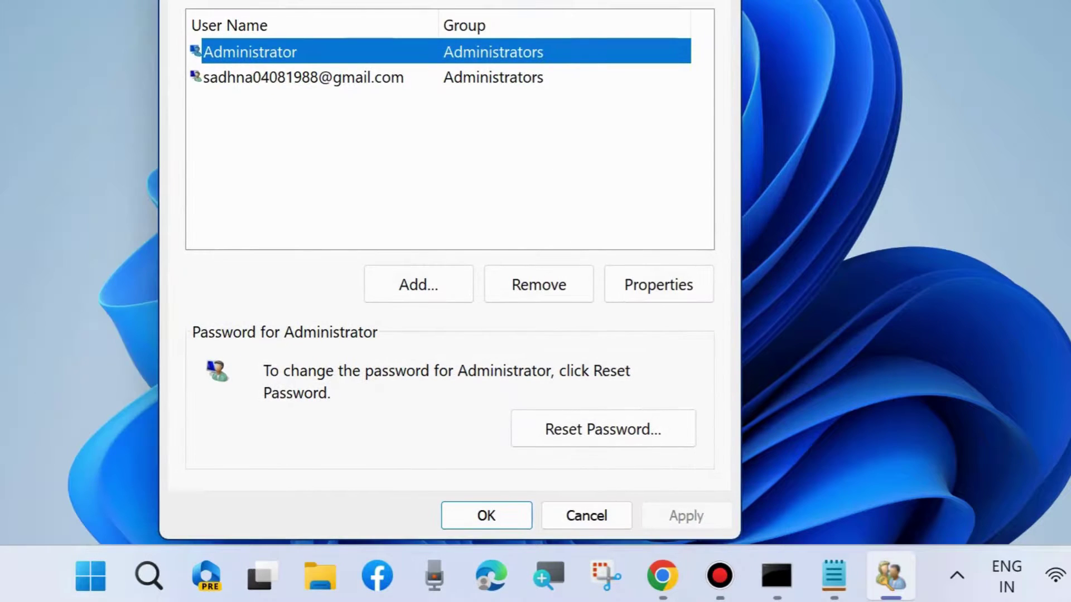
Step: Begin adding a local user without a Microsoft account, then cancel and close User Accounts
{"action": "left_click", "coordinate": [413, 283]}
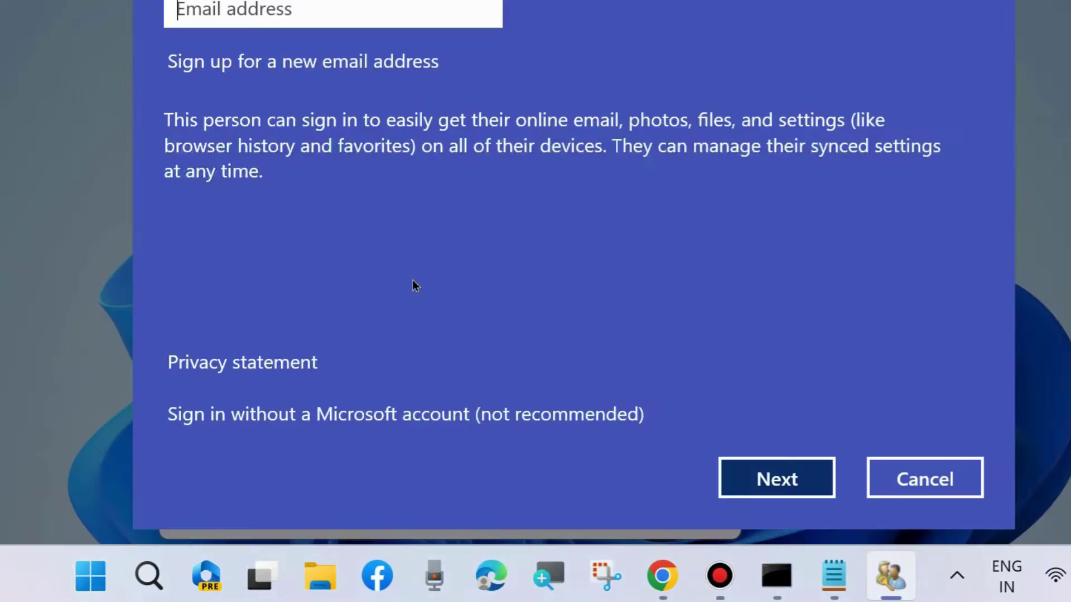
{"action": "left_click", "coordinate": [445, 418]}
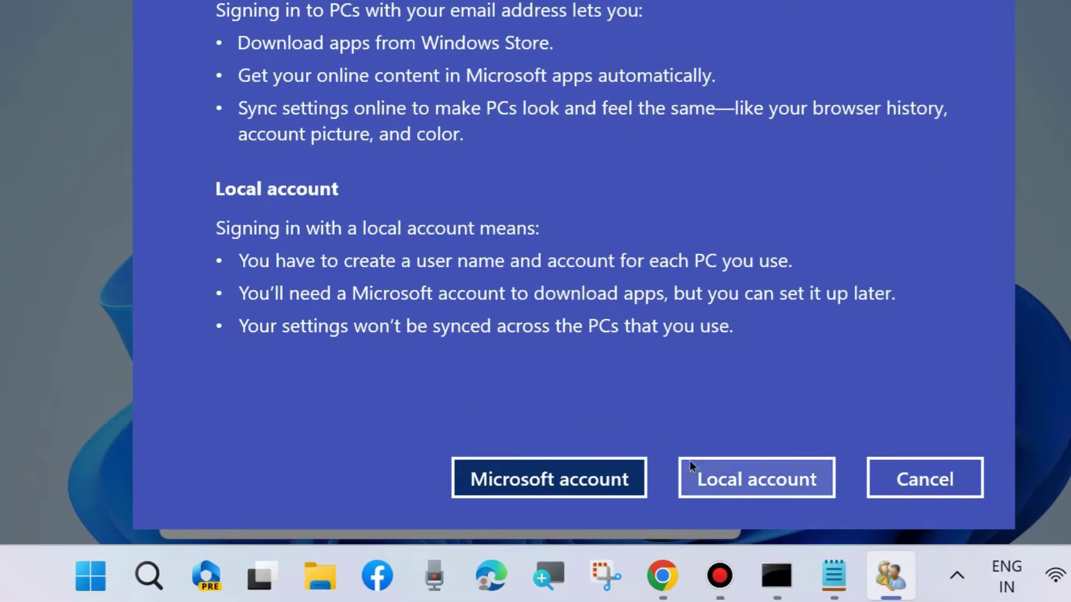
{"action": "left_click", "coordinate": [741, 480]}
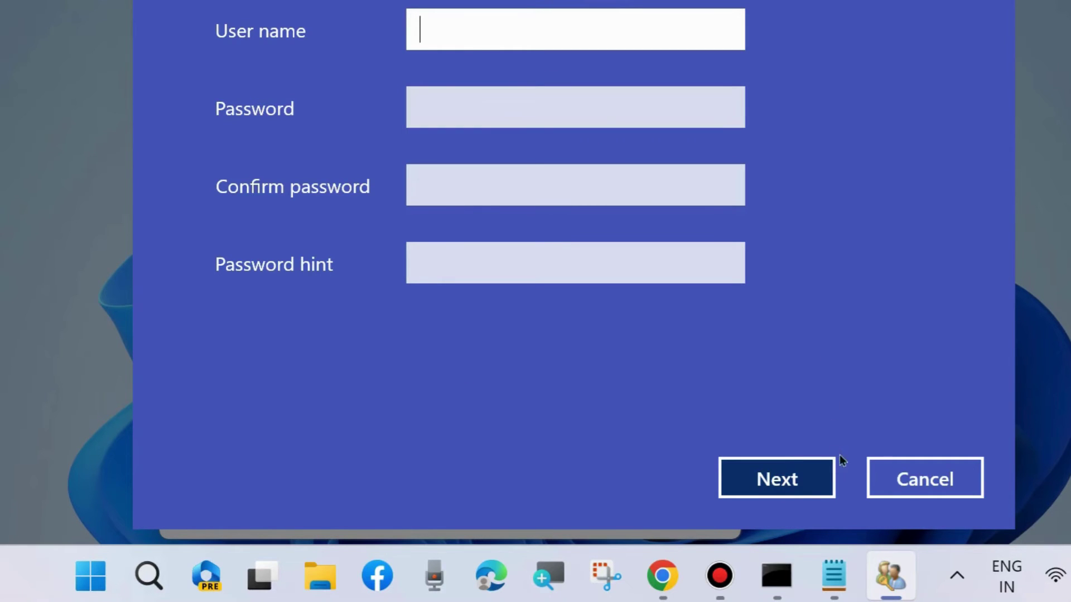
{"action": "left_click", "coordinate": [912, 476]}
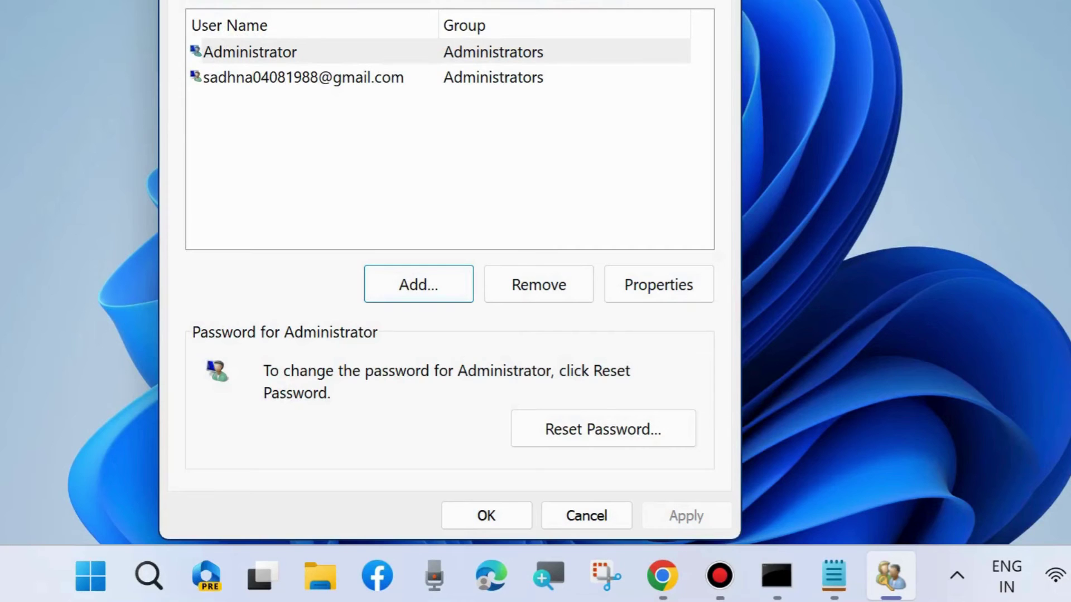
{"action": "key", "text": "Escape"}
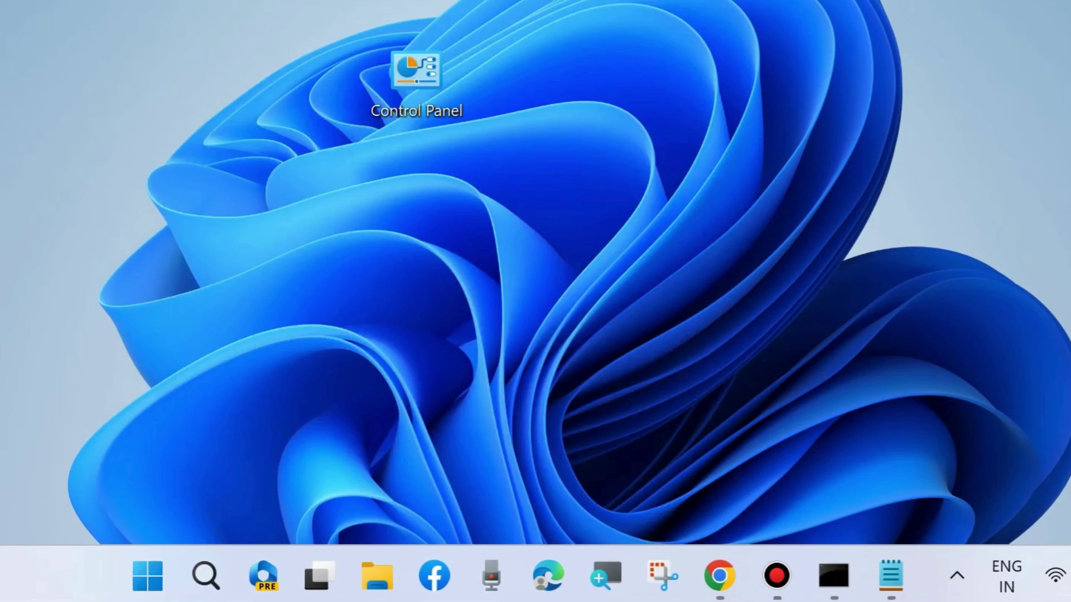